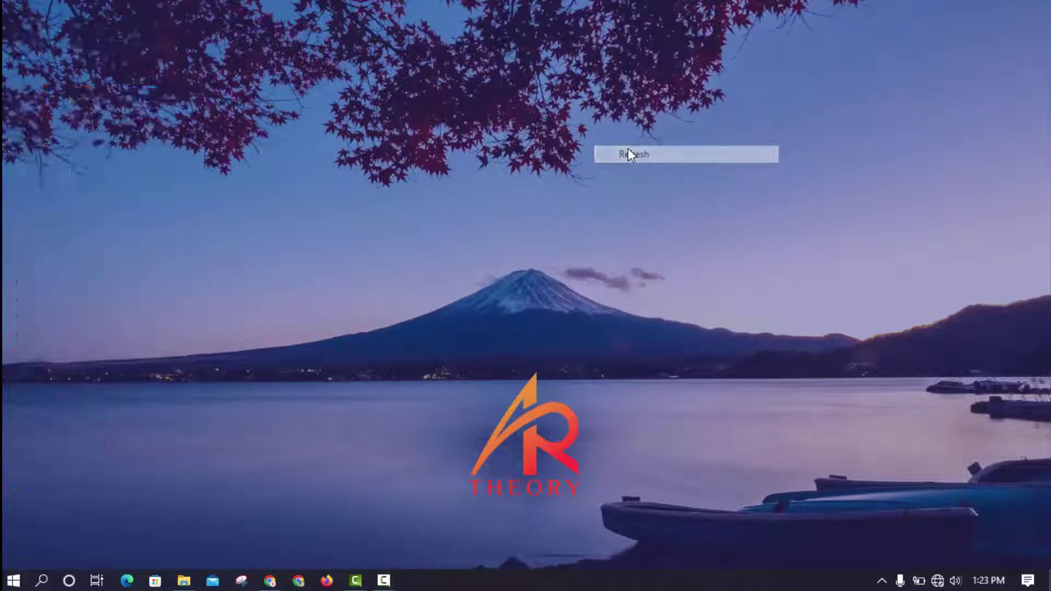
# - Open File Explorer on the Downloads folder and refresh it to show Windows.iso and rufus-3.8.exe
pyautogui.click(184, 581)
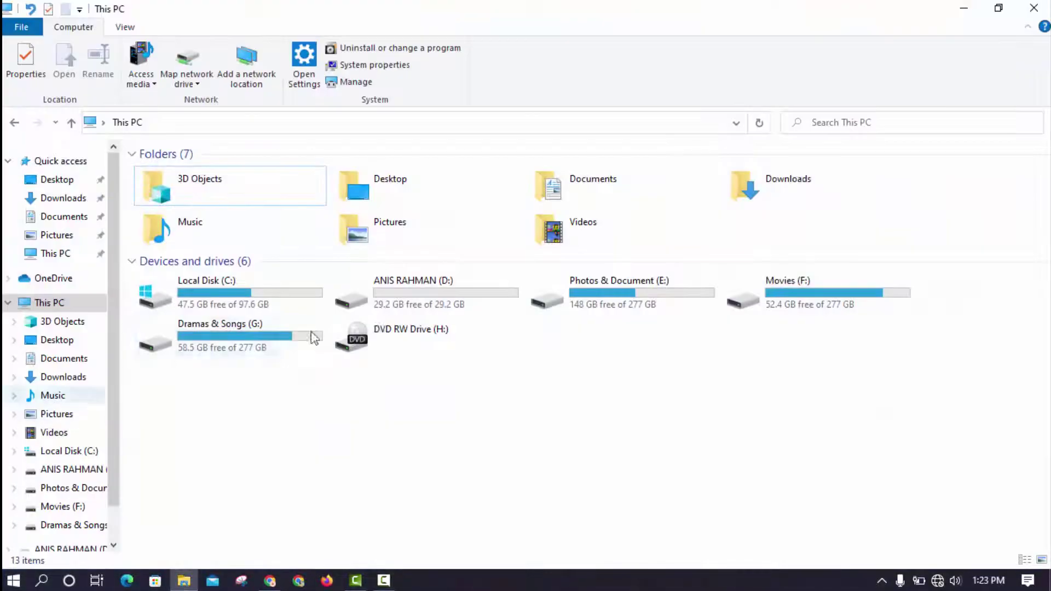
pyautogui.click(63, 198)
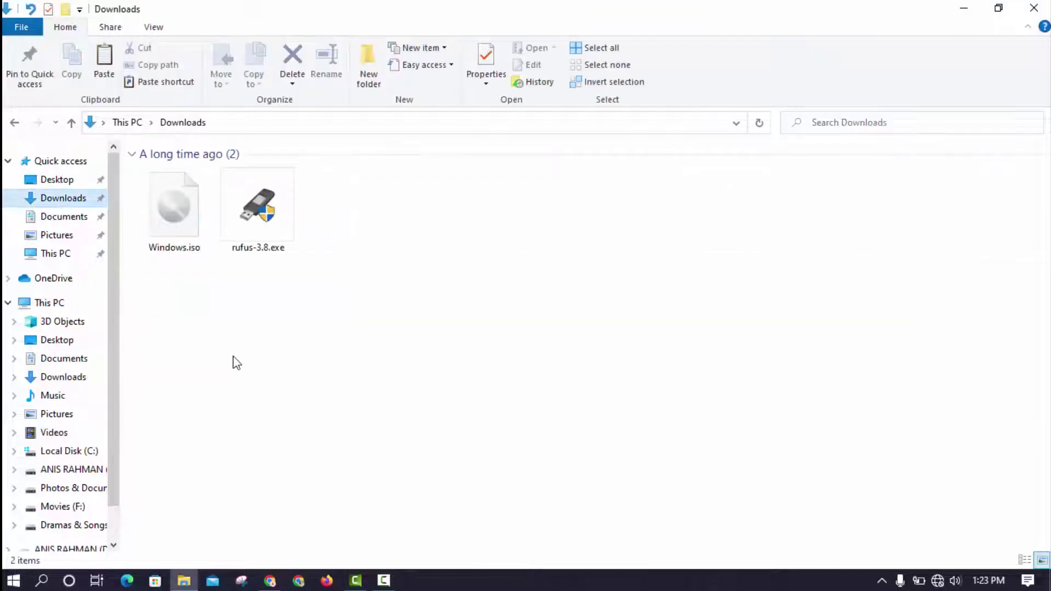
pyautogui.rightClick(510, 223)
pyautogui.click(546, 283)
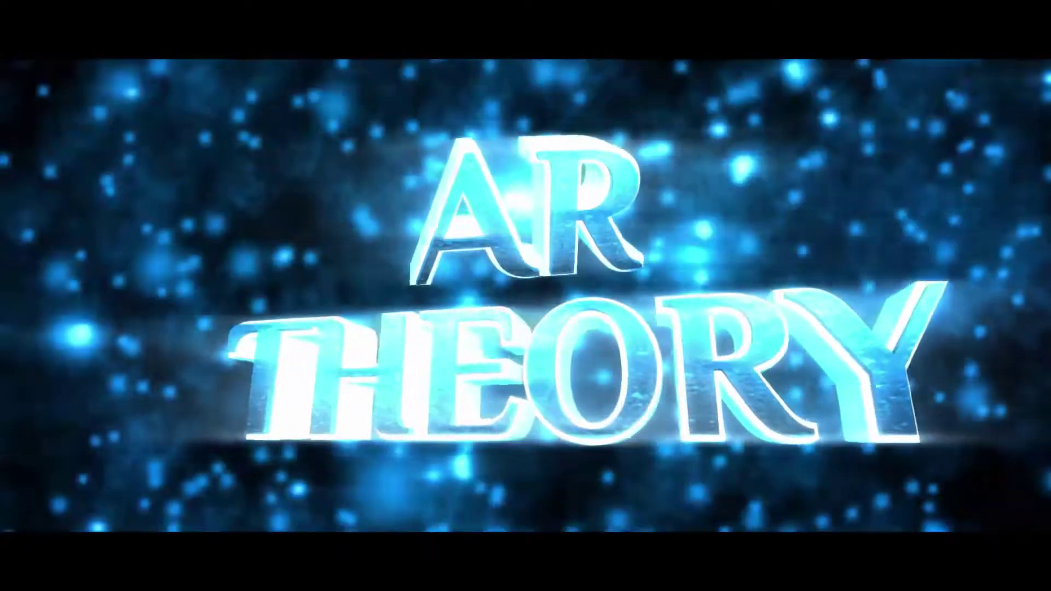
pyautogui.moveTo(375, 263); pyautogui.dragTo(177, 221)
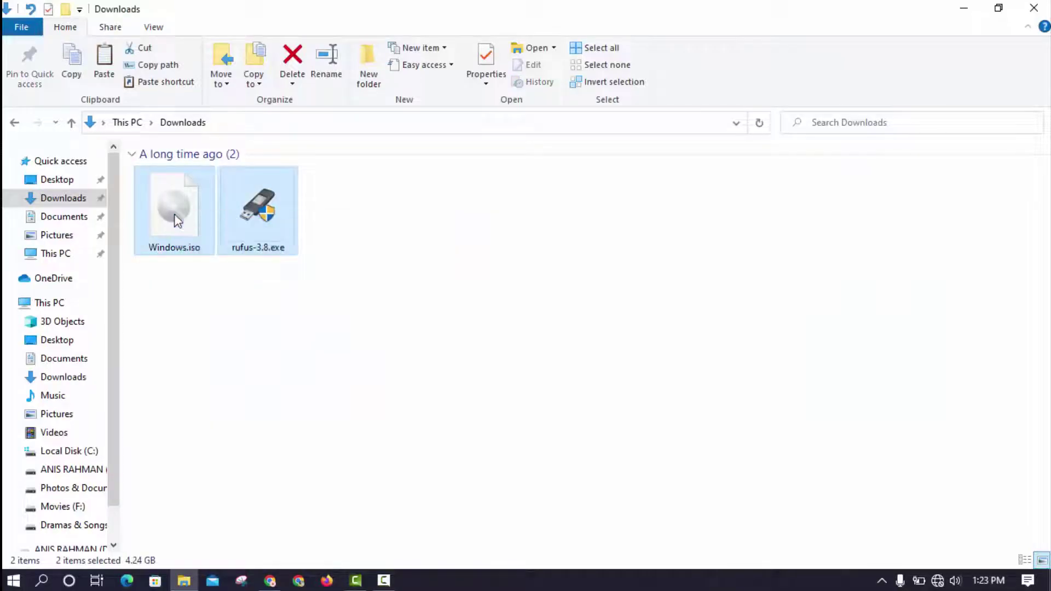
# - Refresh Downloads, select both files, refresh again, then switch to Chrome's rufus search results
pyautogui.rightClick(362, 218)
pyautogui.click(404, 277)
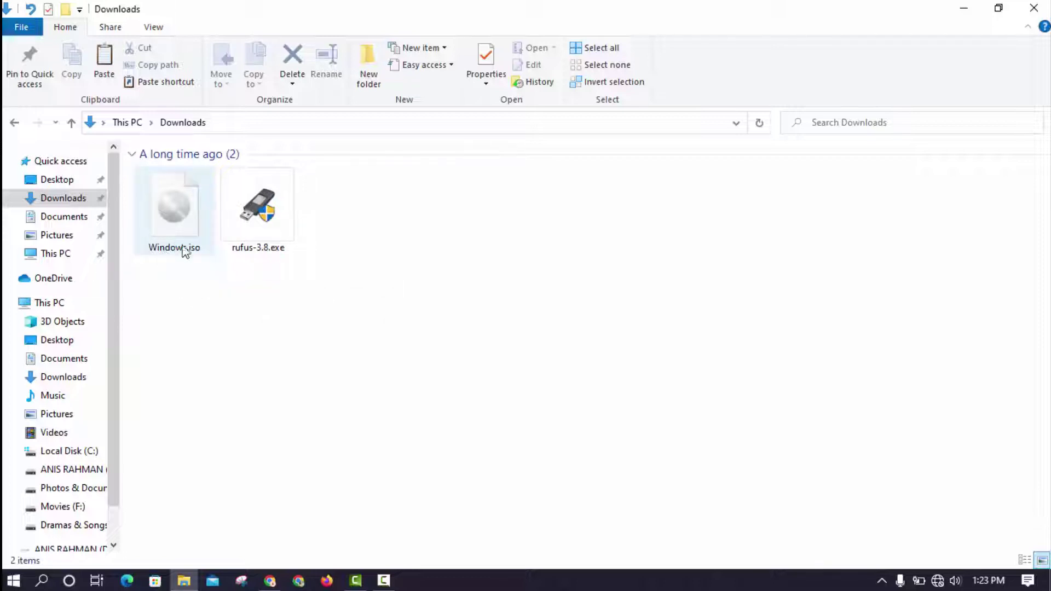
pyautogui.moveTo(309, 274); pyautogui.dragTo(200, 226)
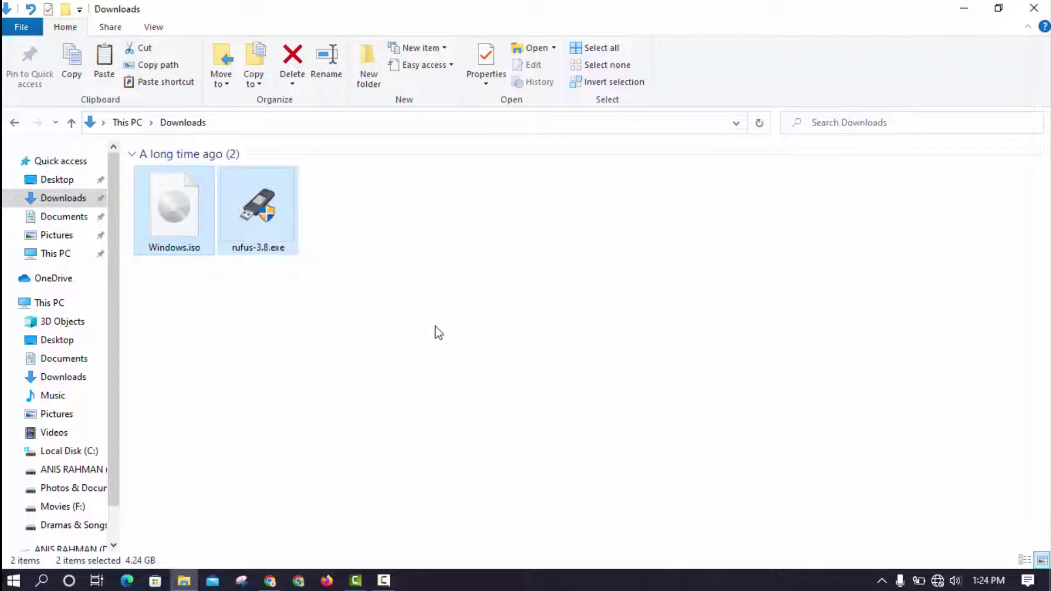
pyautogui.rightClick(415, 240)
pyautogui.click(446, 301)
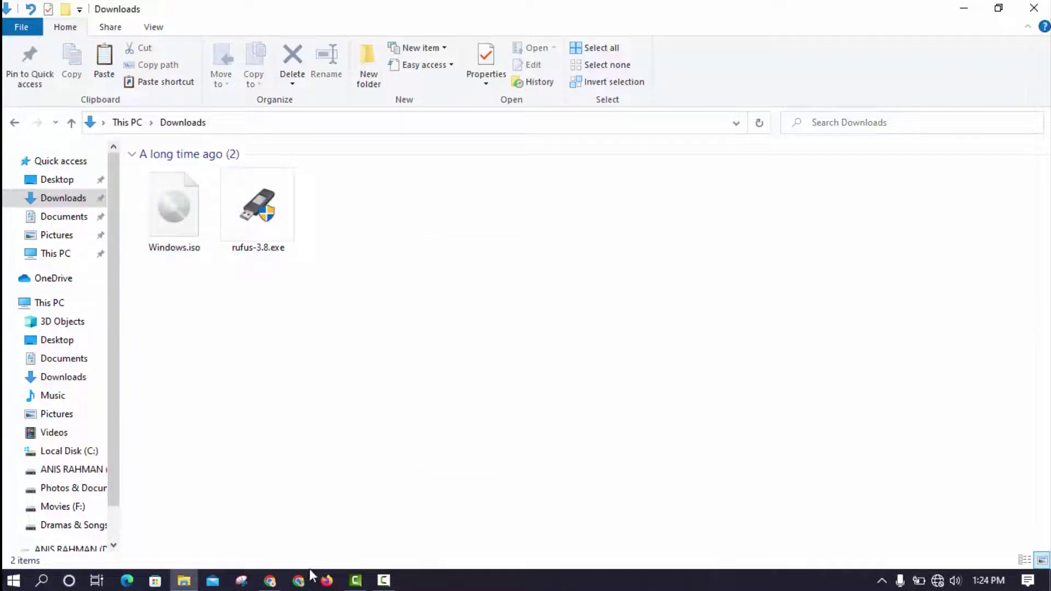
pyautogui.click(271, 581)
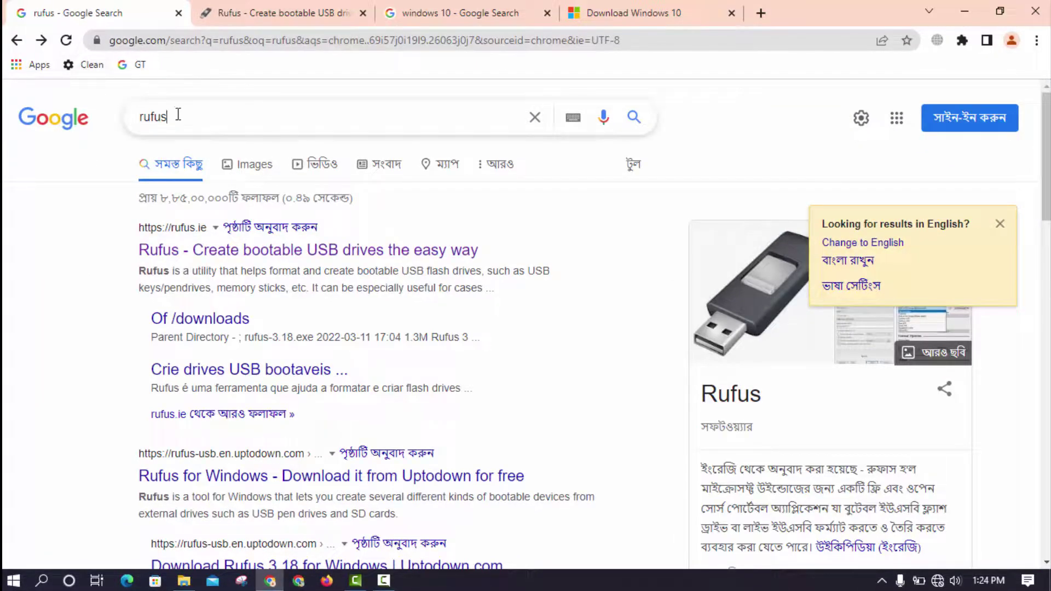
# - Switch to the rufus.ie site and scroll to the Rufus 3.18 download link
pyautogui.moveTo(178, 114); pyautogui.dragTo(138, 122)
pyautogui.click(69, 182)
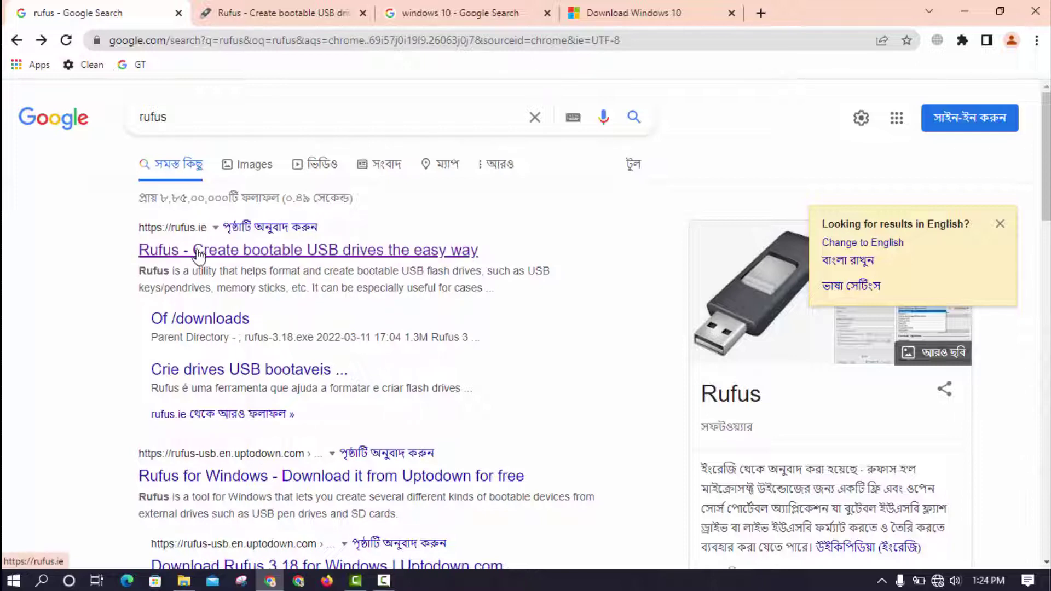
pyautogui.rightClick(226, 259)
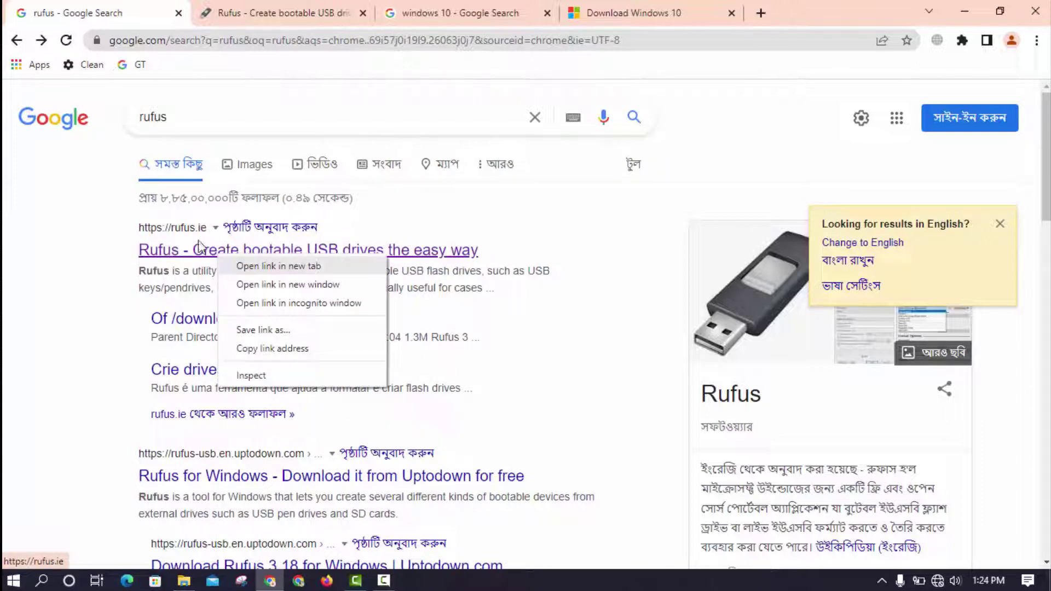
pyautogui.click(256, 5)
pyautogui.scroll(-7, 310, 341)
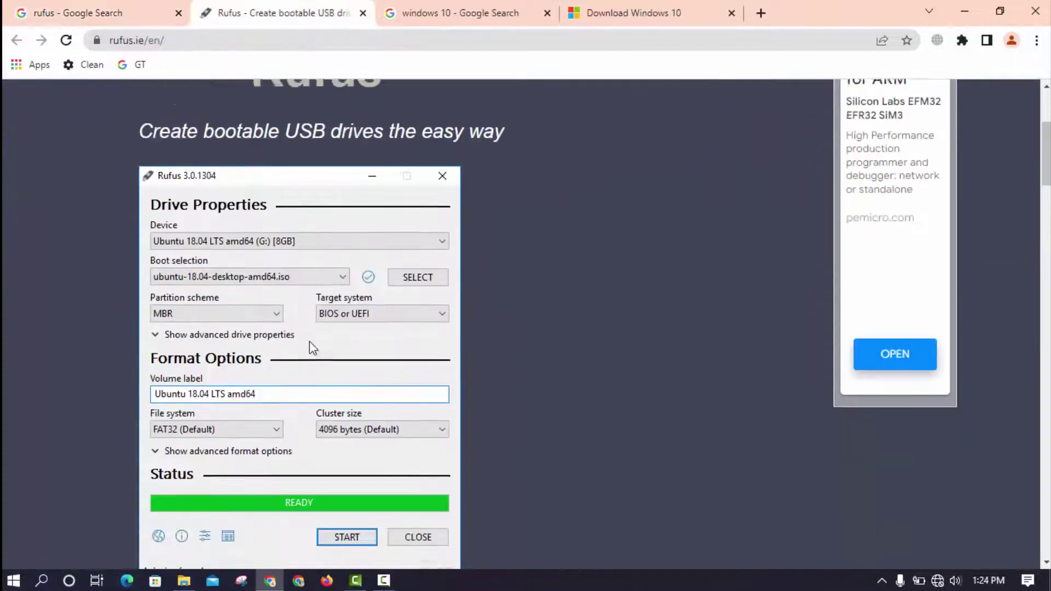
pyautogui.scroll(5, 300, 337)
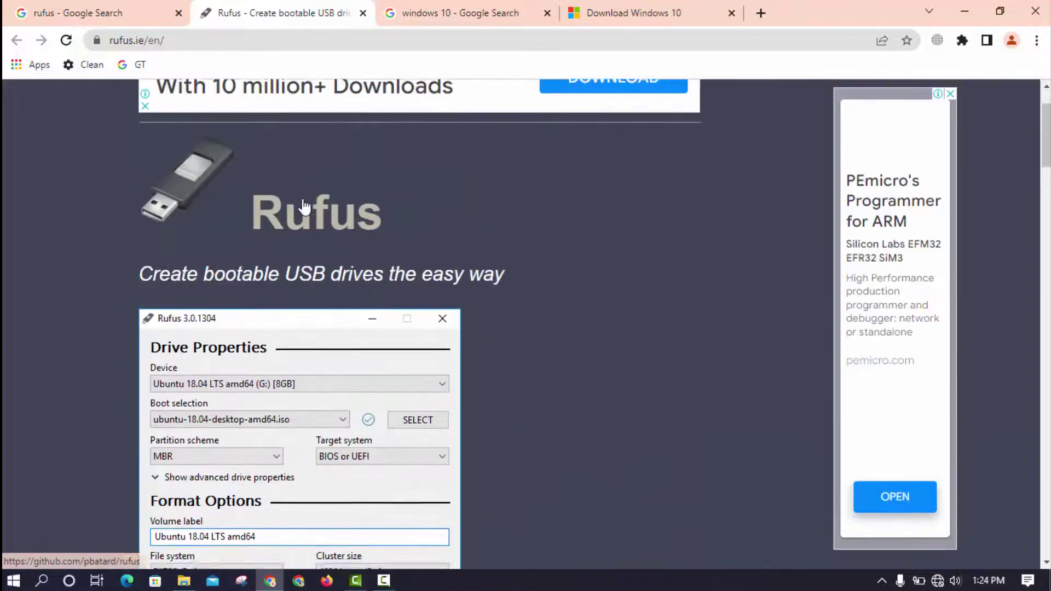
pyautogui.scroll(-12, 312, 245)
pyautogui.scroll(-5, 315, 246)
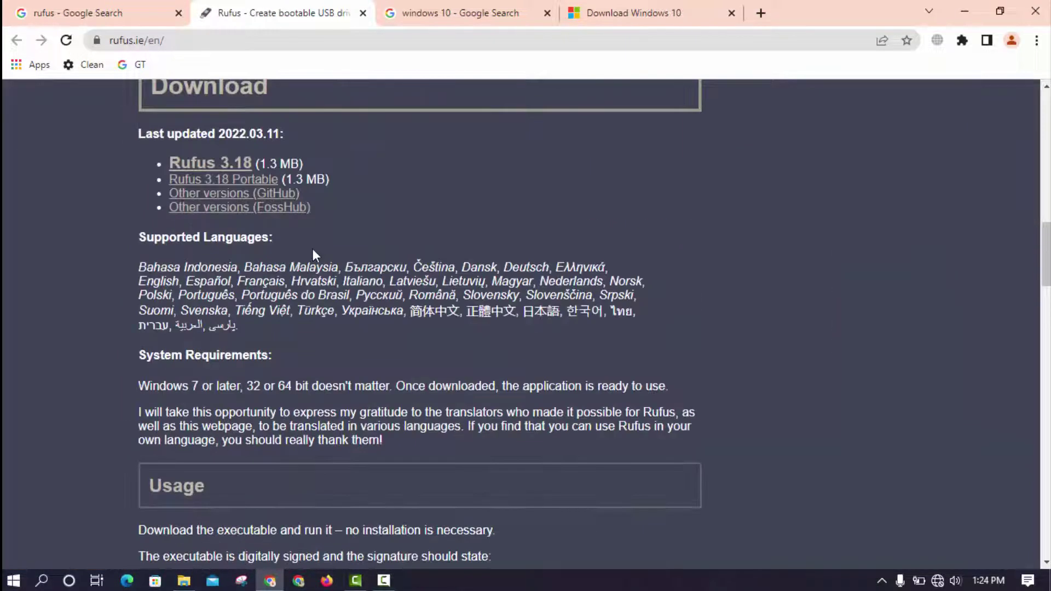
pyautogui.rightClick(224, 171)
pyautogui.click(112, 159)
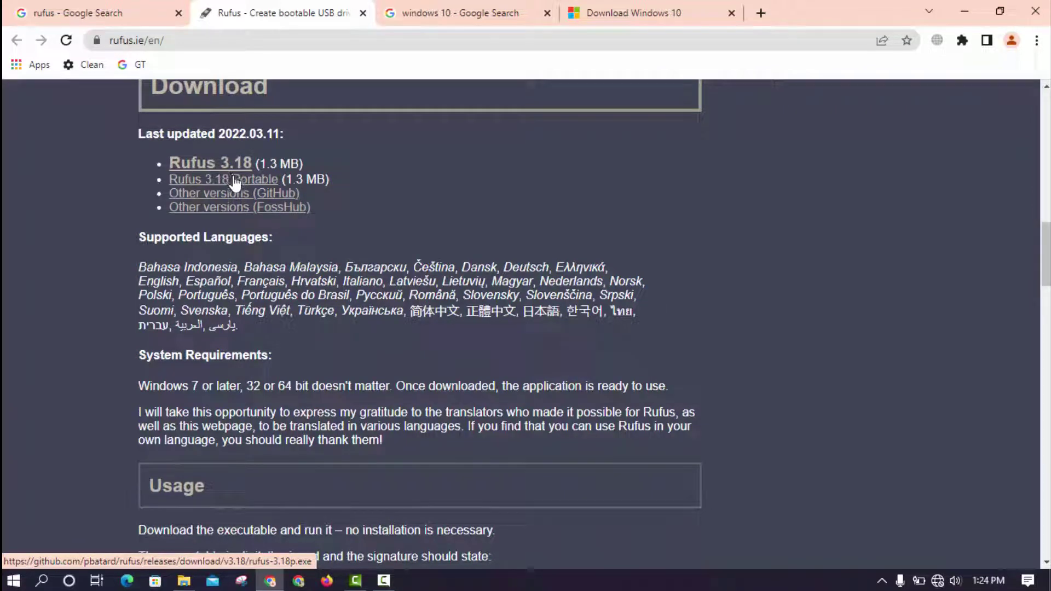
# - Refresh the Downloads folder, hide it, and move to the 'windows 10' search results
pyautogui.click(184, 580)
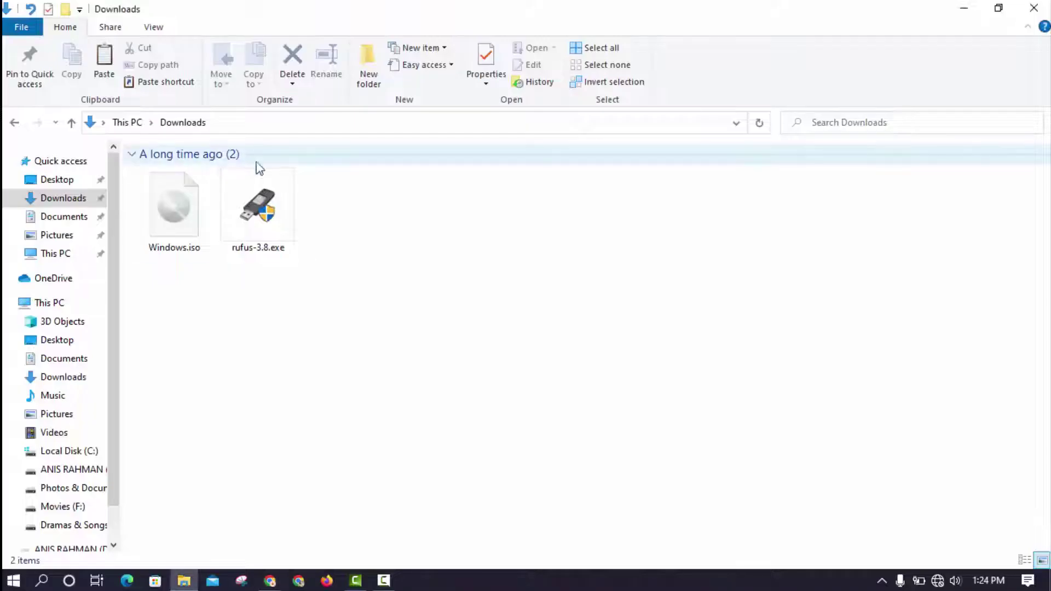
pyautogui.moveTo(335, 329); pyautogui.dragTo(281, 244)
pyautogui.rightClick(403, 199)
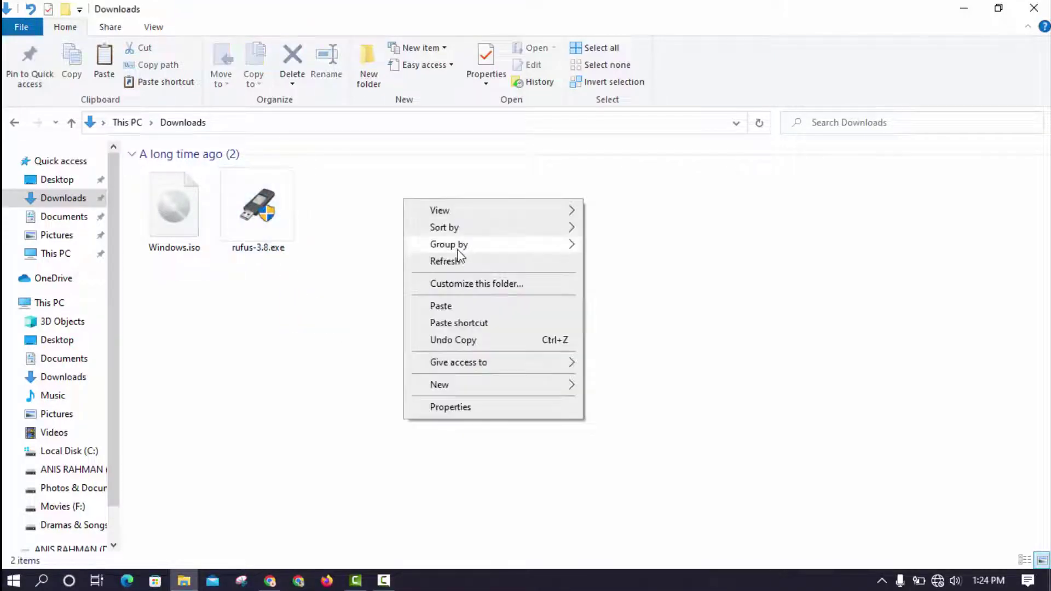
pyautogui.click(460, 261)
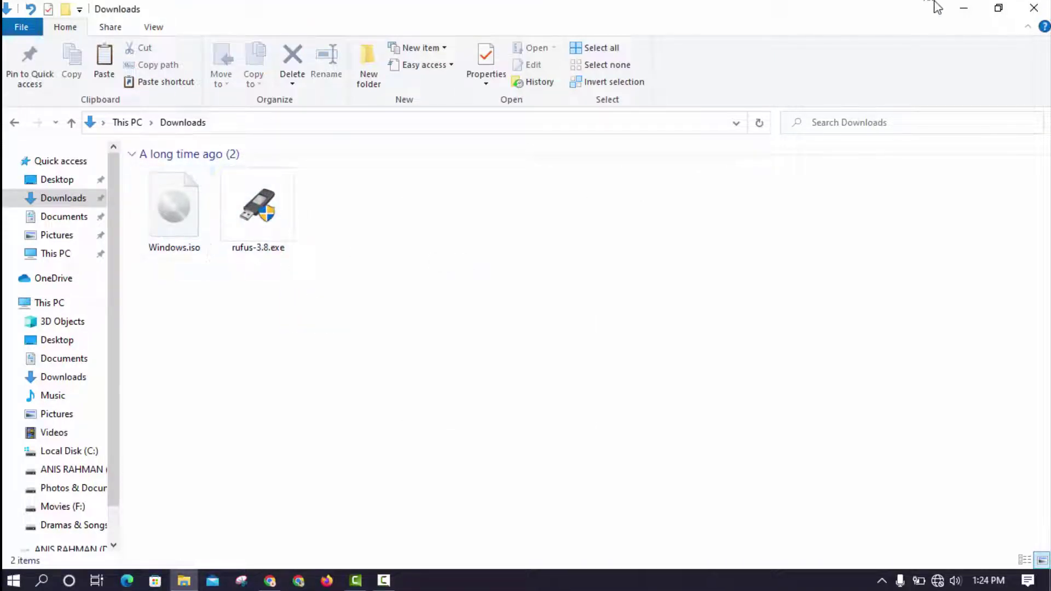
pyautogui.click(962, 8)
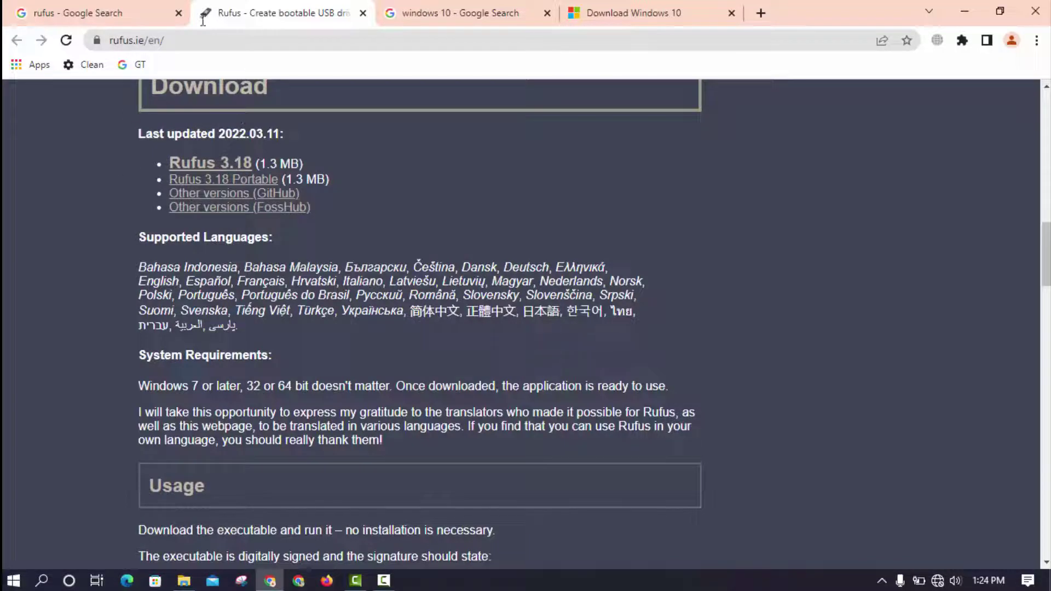
pyautogui.click(447, 8)
pyautogui.click(254, 122)
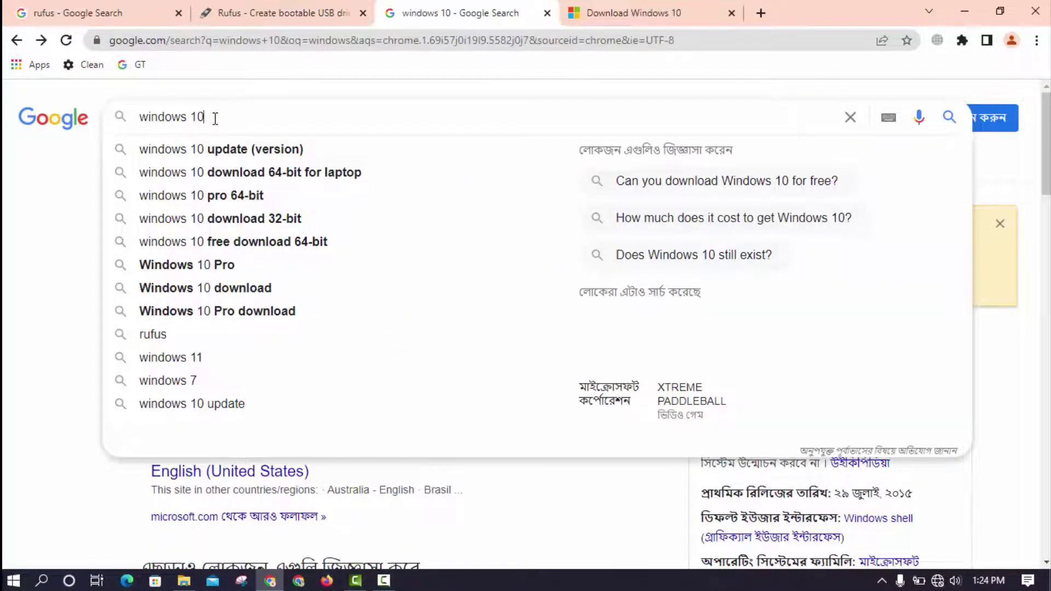
# - View the Download Windows 10 page's Create installation media section, then minimize Chrome
pyautogui.click(53, 193)
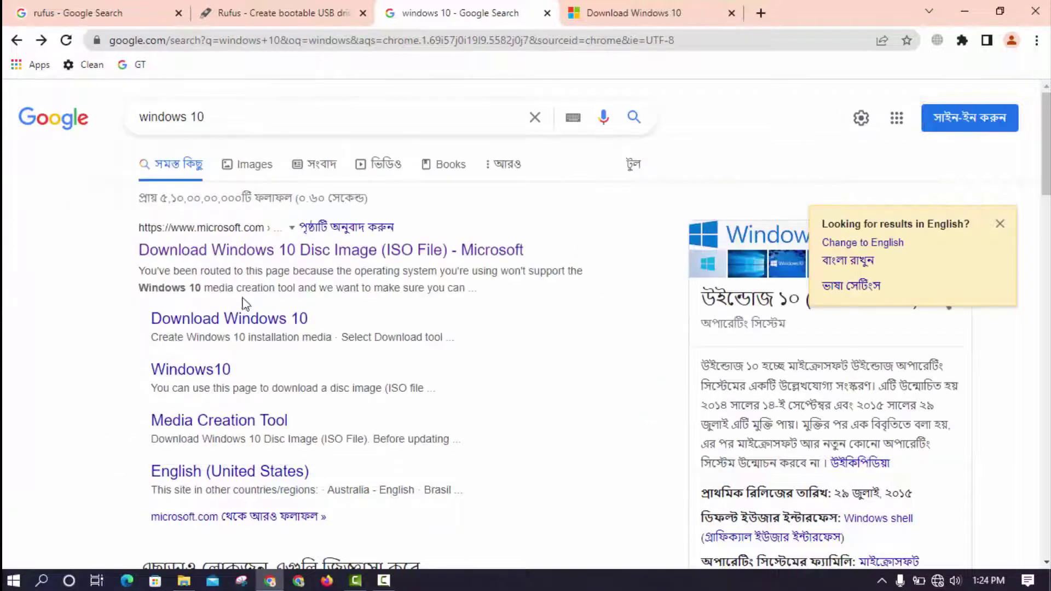
pyautogui.rightClick(260, 250)
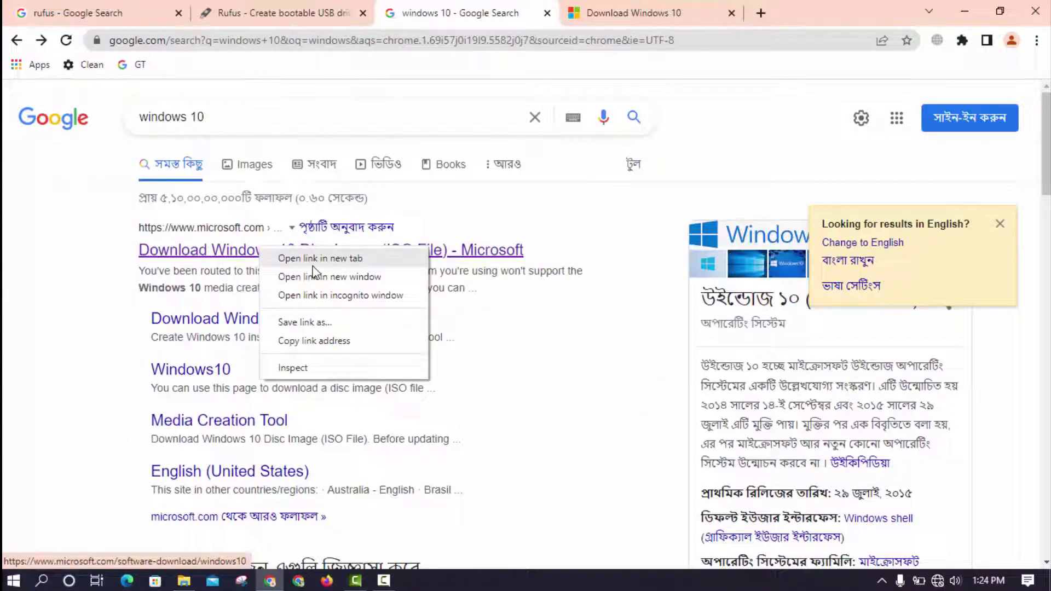
pyautogui.click(59, 218)
pyautogui.click(622, 15)
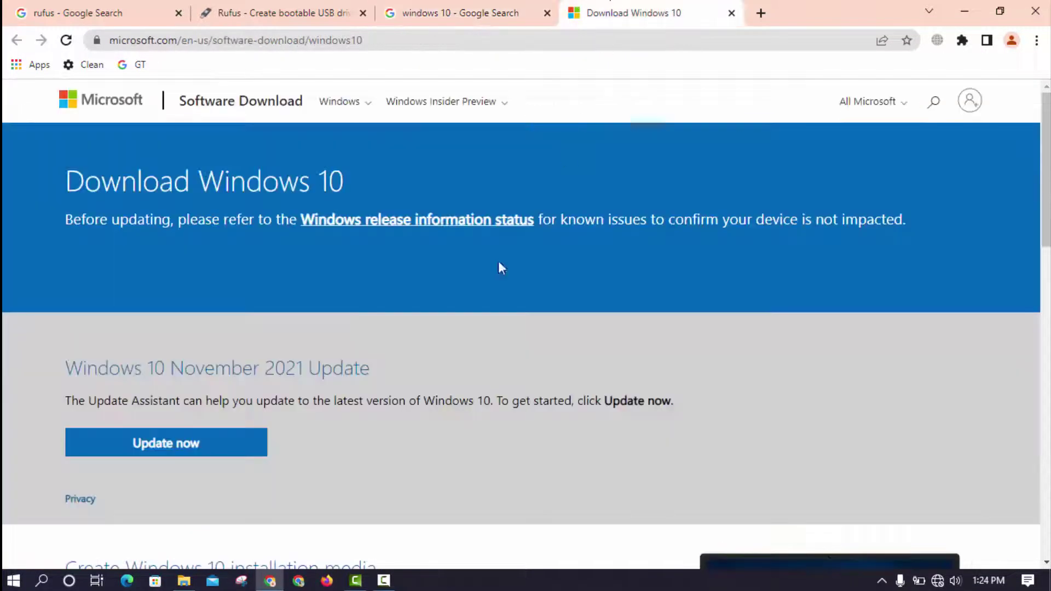
pyautogui.scroll(-3, 192, 362)
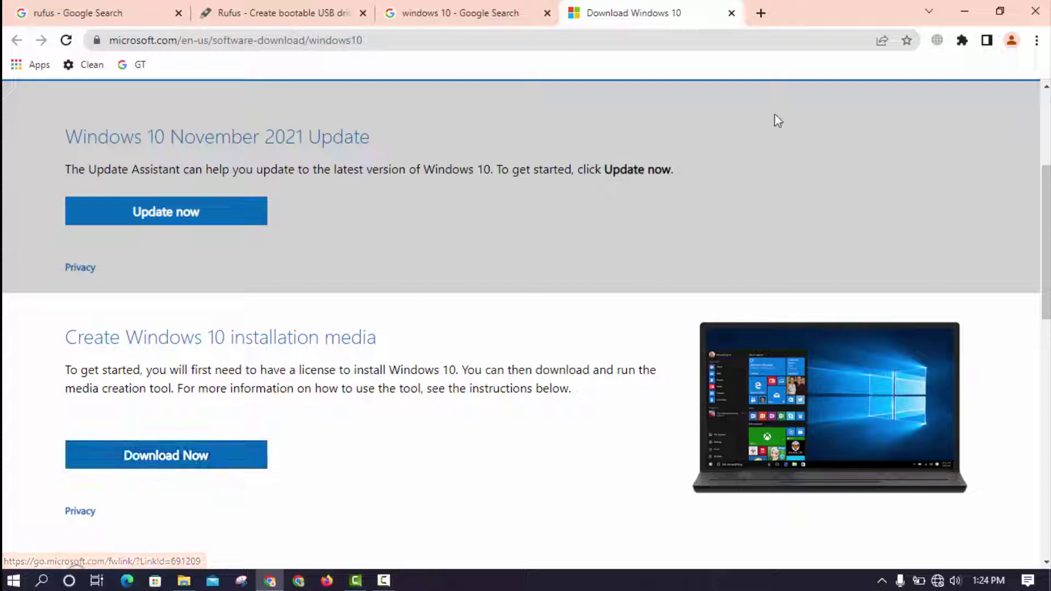
pyautogui.click(964, 9)
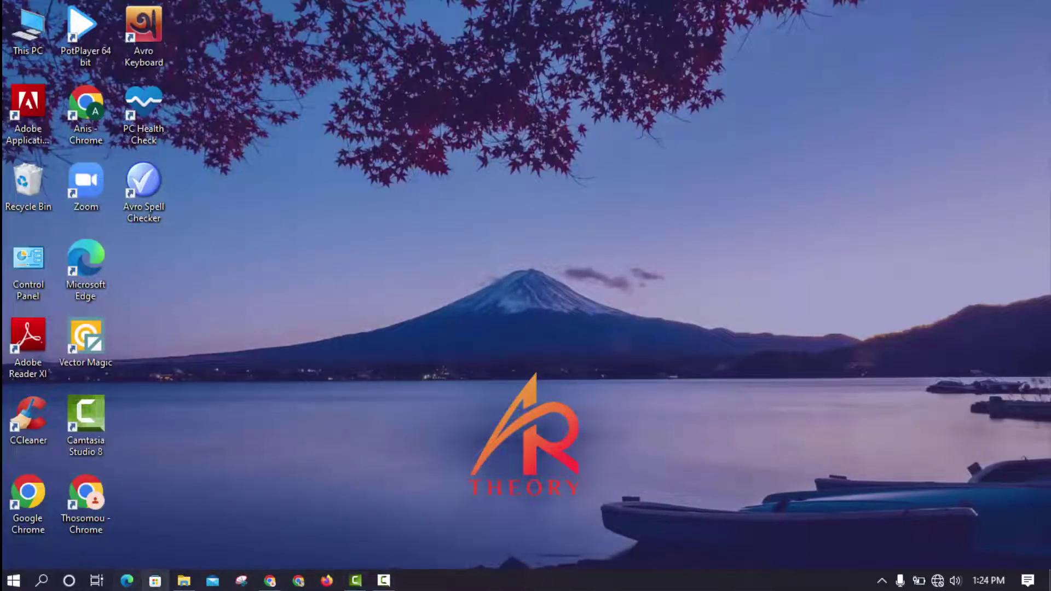
# - Bring back the Downloads window, refresh it twice, then hide it
pyautogui.click(184, 581)
pyautogui.moveTo(307, 240); pyautogui.dragTo(422, 206)
pyautogui.rightClick(422, 207)
pyautogui.click(466, 263)
pyautogui.rightClick(454, 240)
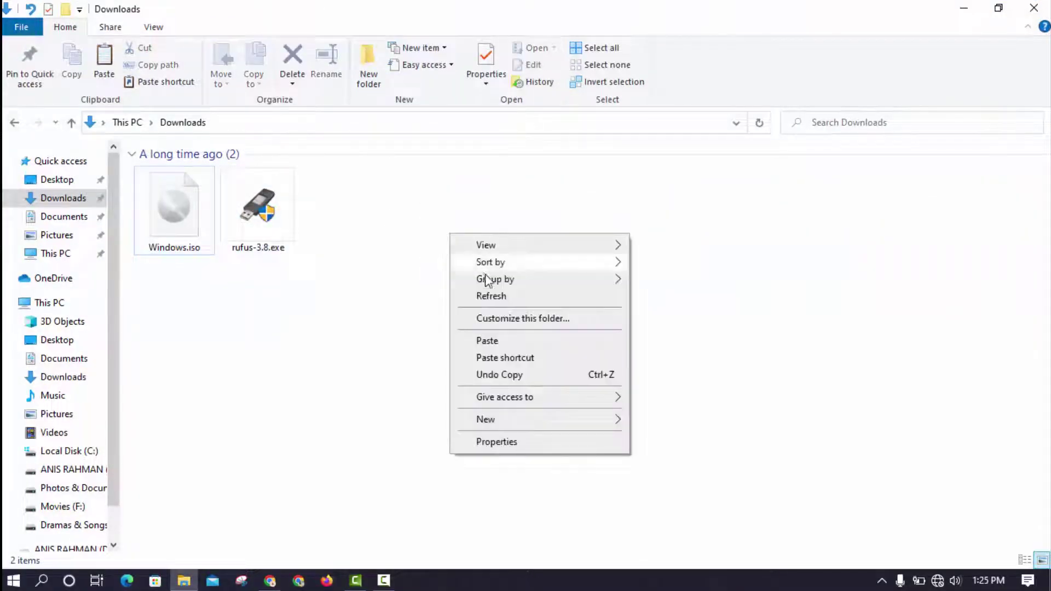
pyautogui.click(497, 296)
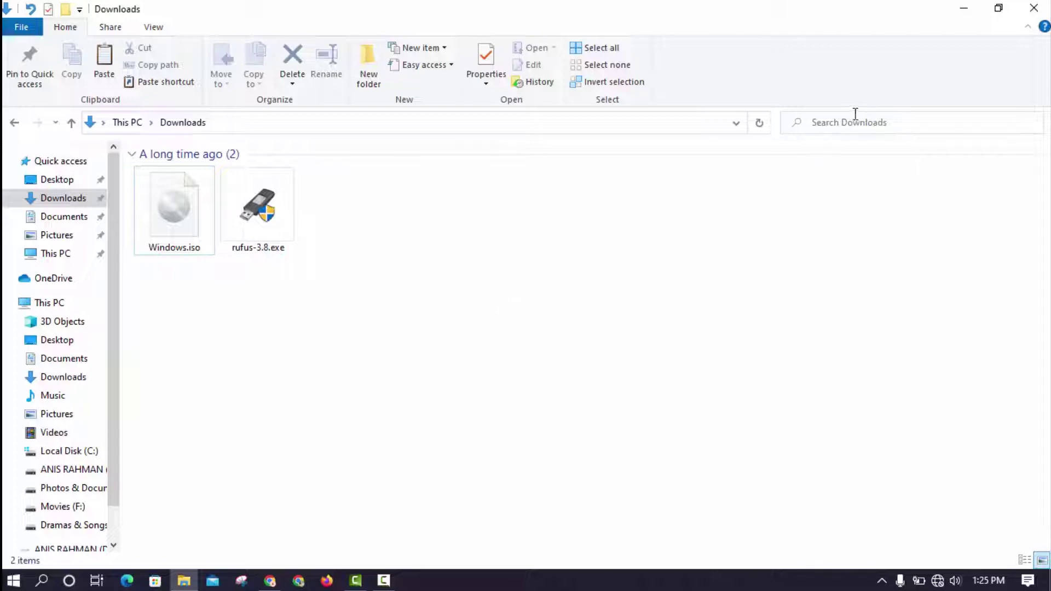
pyautogui.click(964, 6)
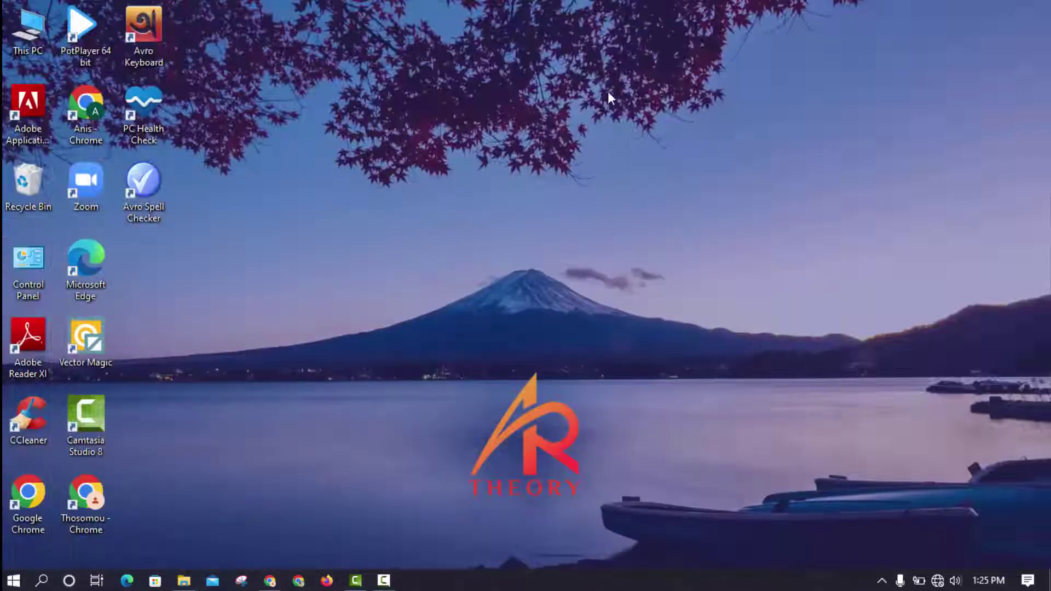
# - Refresh the desktop several times, then restore the File Explorer Downloads window
pyautogui.rightClick(583, 65)
pyautogui.click(642, 116)
pyautogui.rightClick(357, 224)
pyautogui.click(414, 272)
pyautogui.rightClick(312, 235)
pyautogui.click(350, 274)
pyautogui.rightClick(513, 222)
pyautogui.click(553, 268)
pyautogui.rightClick(821, 119)
pyautogui.click(860, 167)
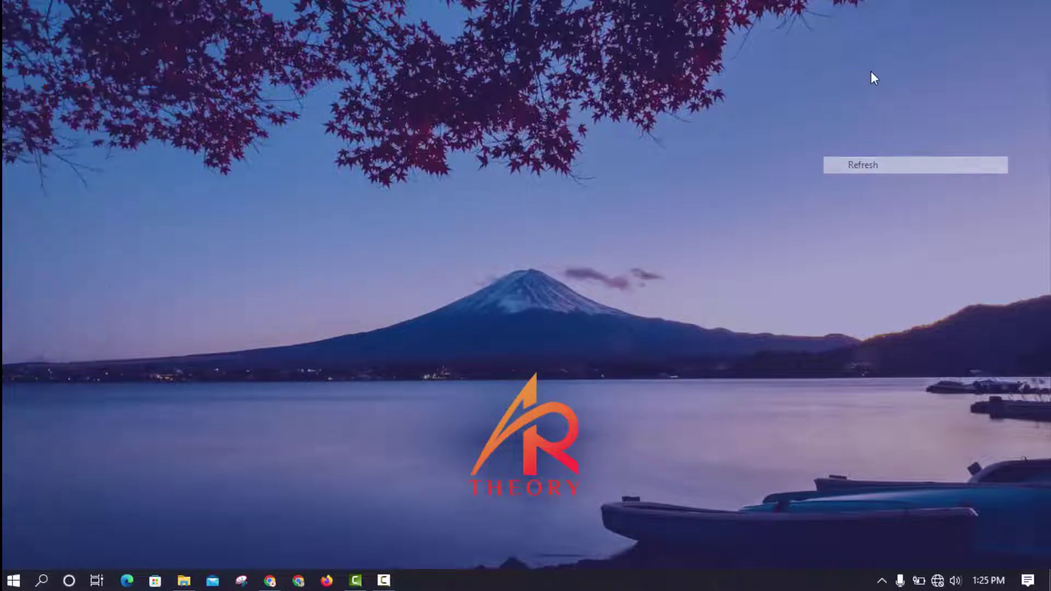
pyautogui.rightClick(867, 61)
pyautogui.click(904, 111)
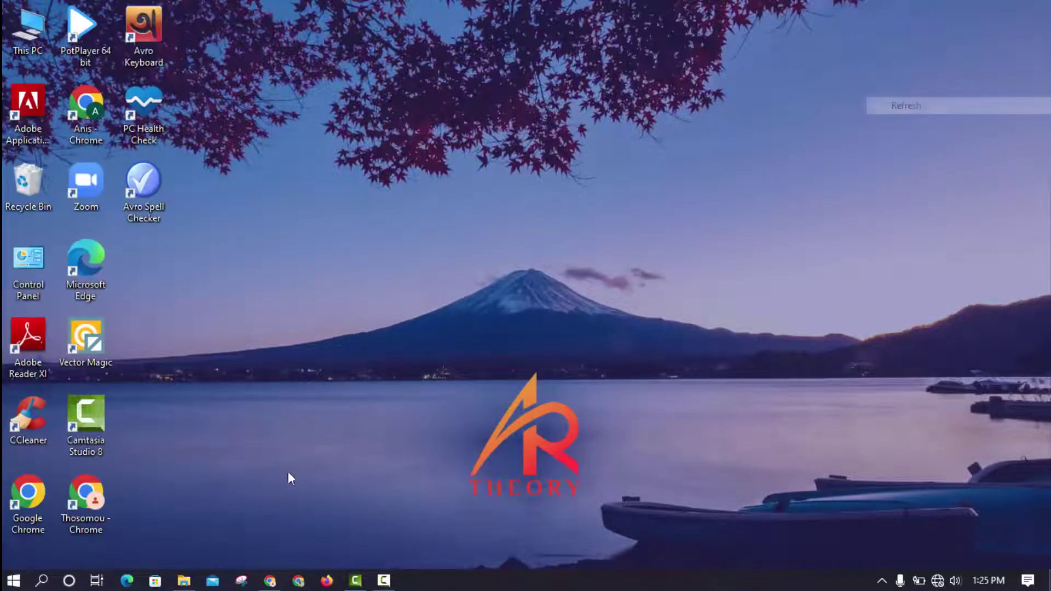
pyautogui.click(184, 583)
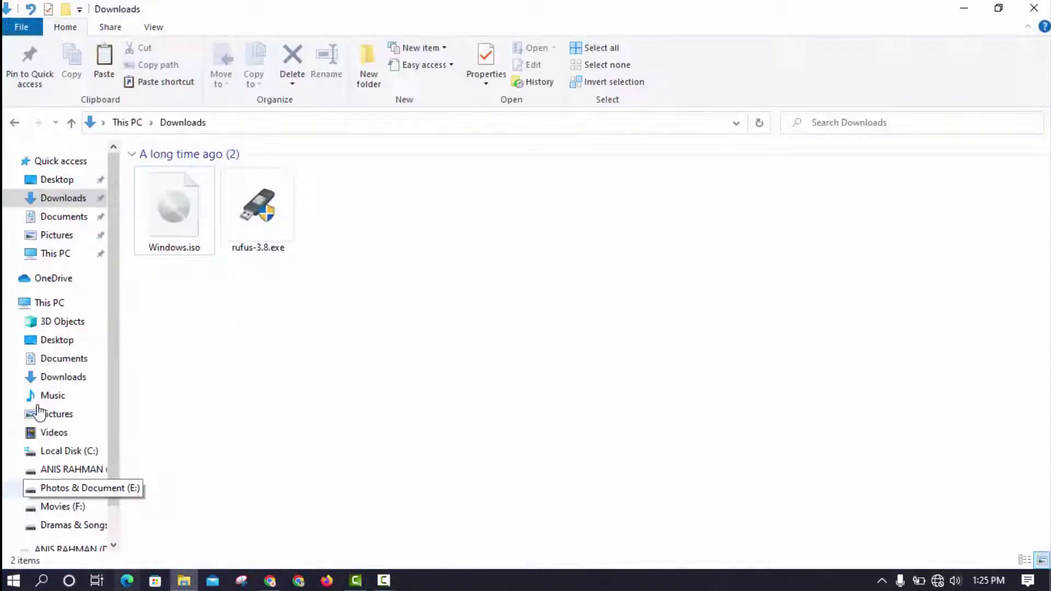
# - Format the 29.2 GB D: drive from This PC with the NTFS file system
pyautogui.click(57, 303)
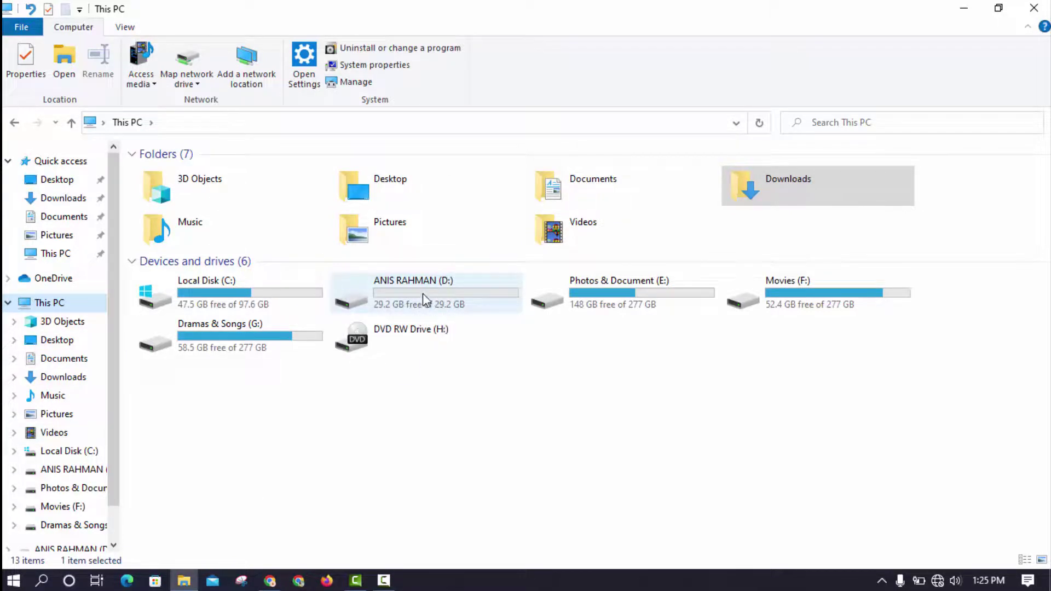
pyautogui.rightClick(423, 298)
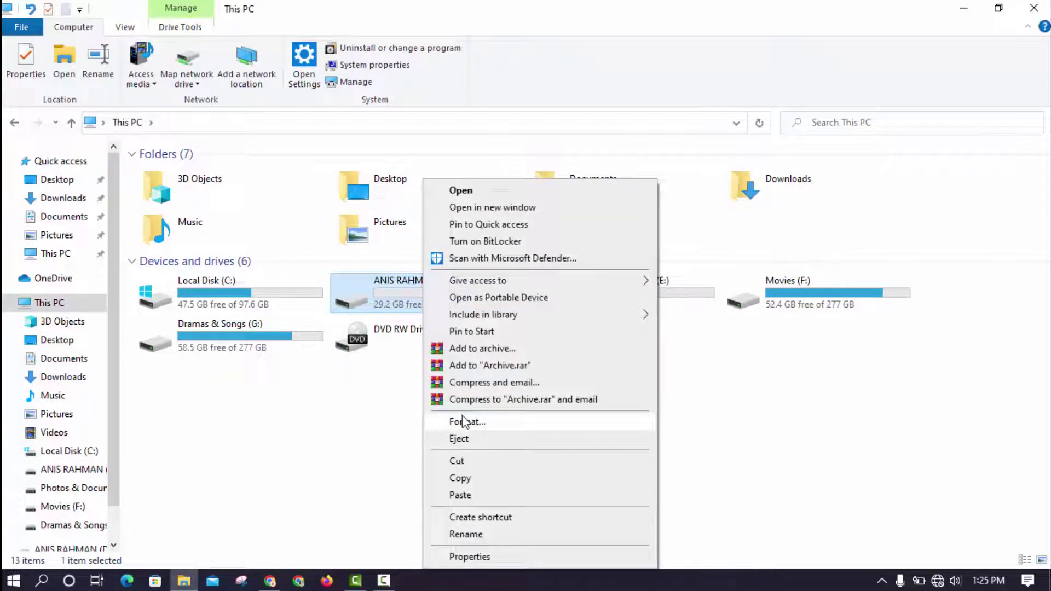
pyautogui.click(463, 421)
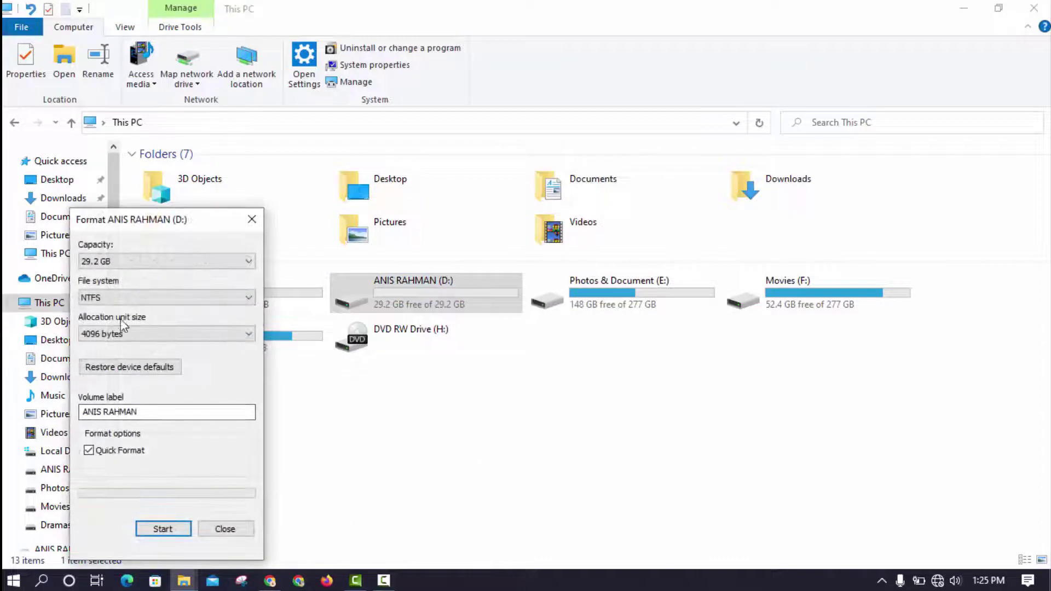
pyautogui.click(112, 297)
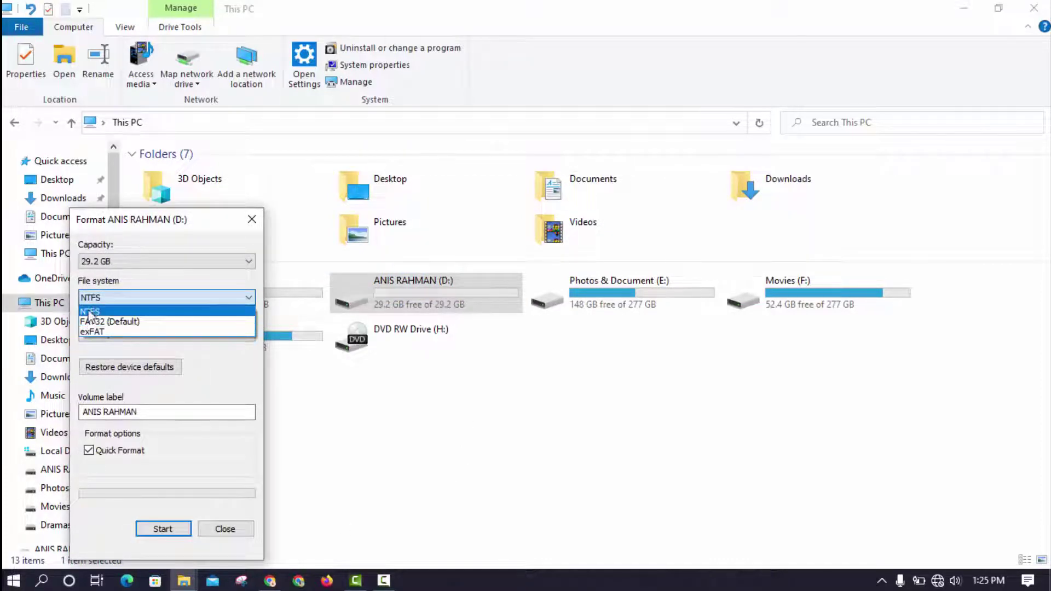
pyautogui.click(91, 313)
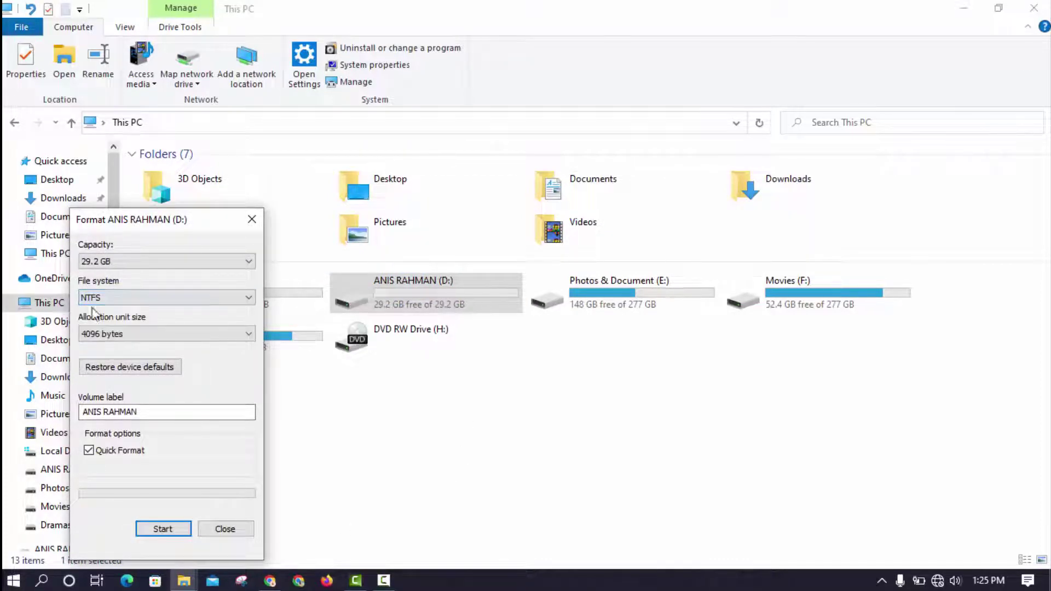
pyautogui.click(153, 530)
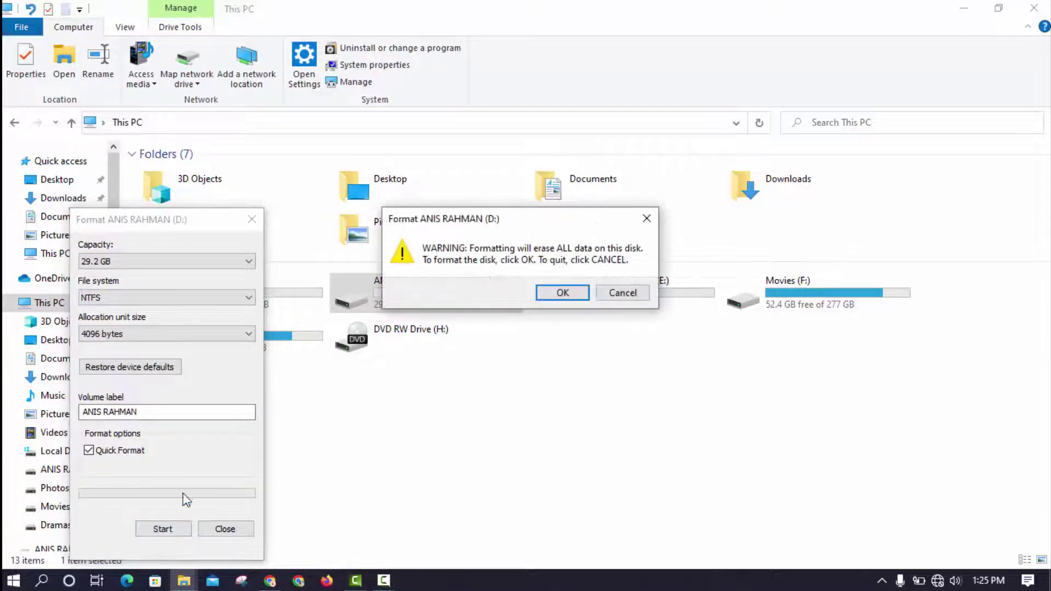
pyautogui.click(563, 293)
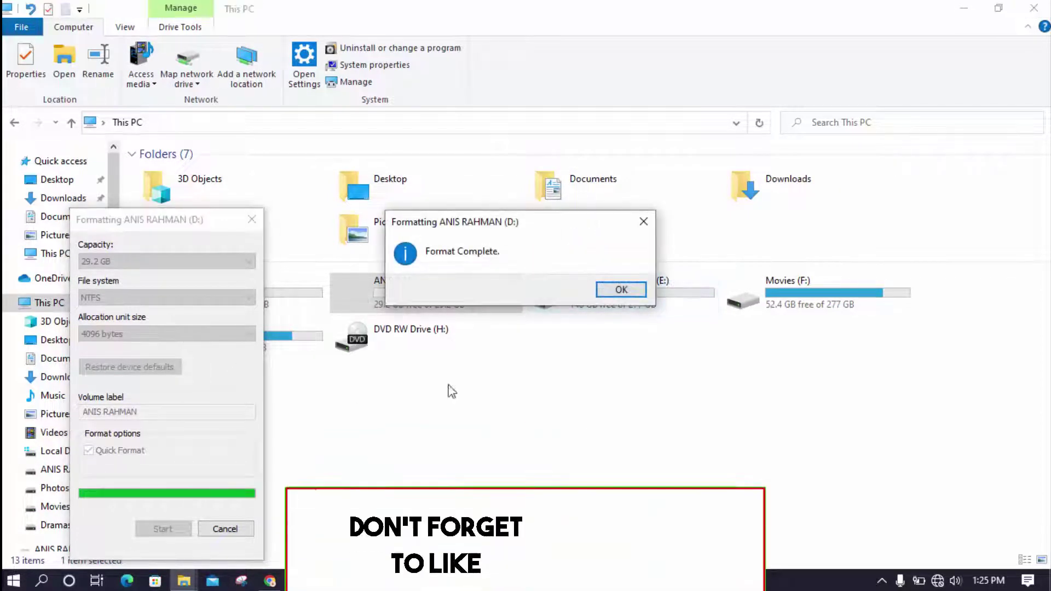
pyautogui.click(621, 290)
pyautogui.click(225, 529)
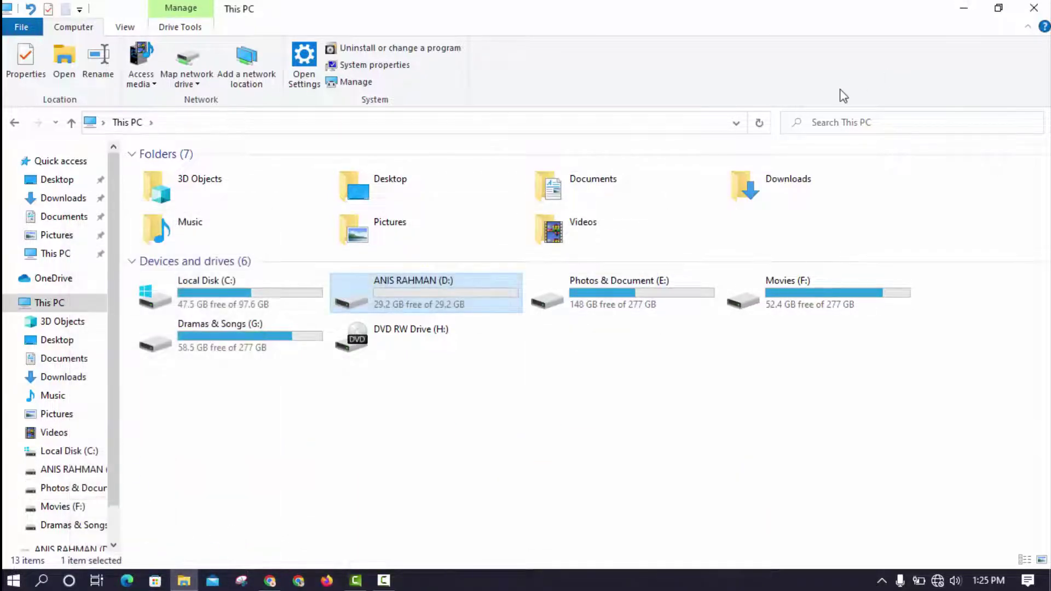
# - Open Downloads, refresh it, and run rufus-3.8.exe as administrator
pyautogui.doubleClick(773, 199)
pyautogui.moveTo(366, 277); pyautogui.dragTo(181, 210)
pyautogui.rightClick(254, 319)
pyautogui.click(284, 382)
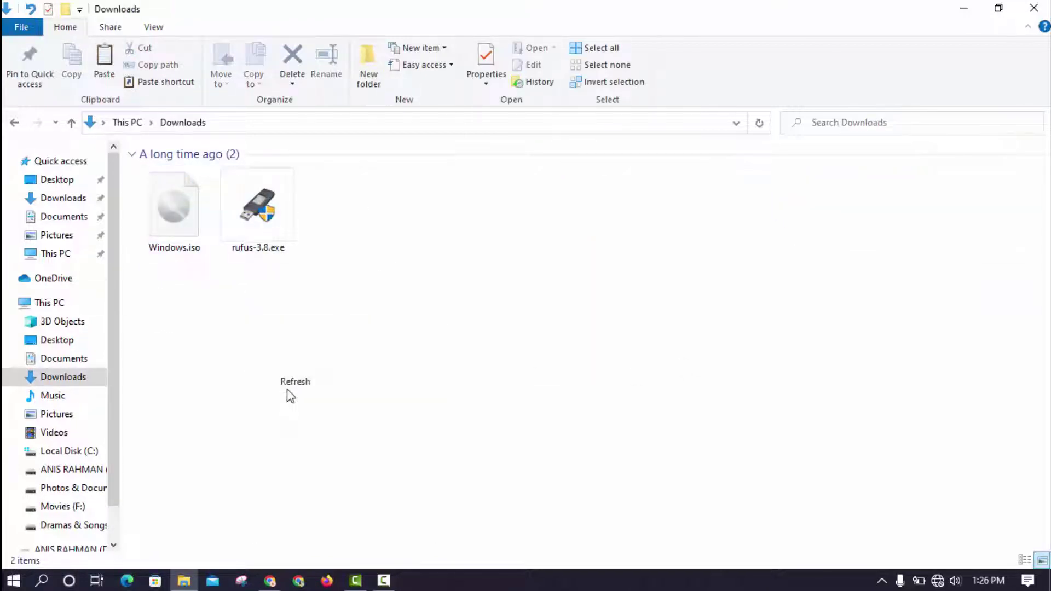
pyautogui.click(255, 240)
pyautogui.rightClick(255, 240)
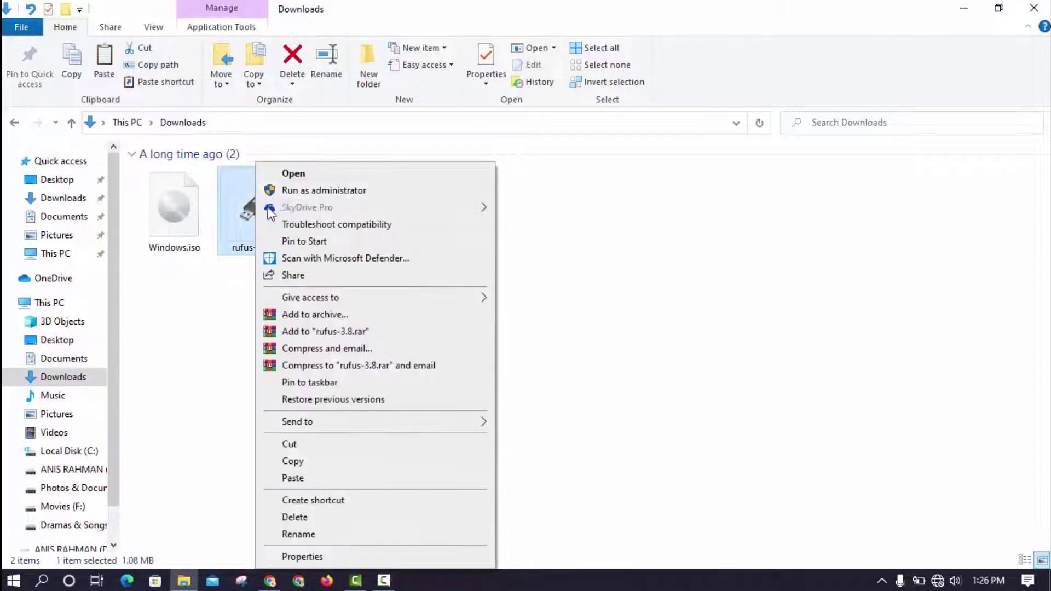
pyautogui.rightClick(209, 318)
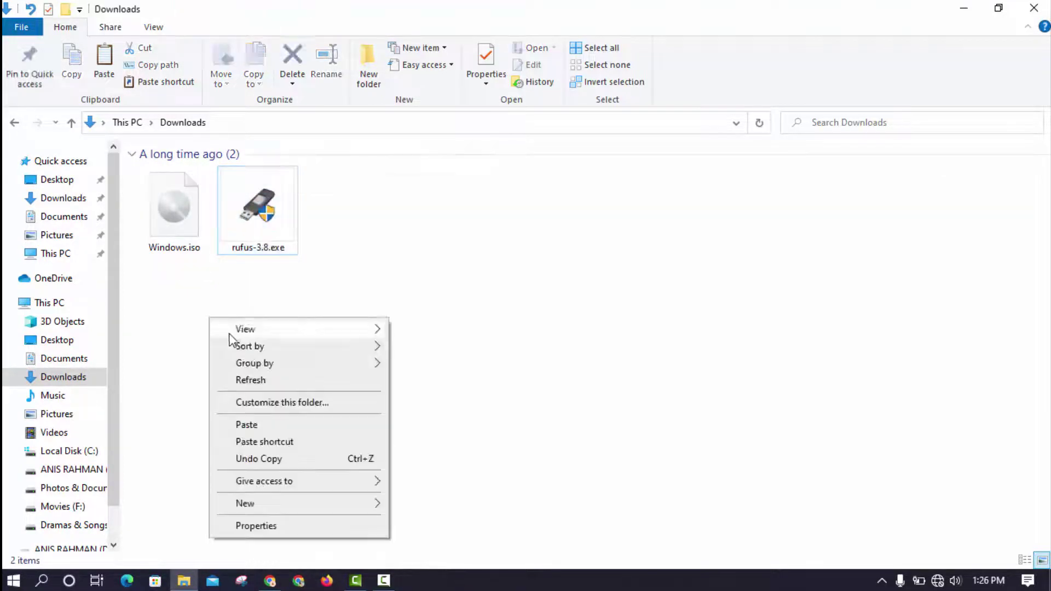
pyautogui.click(258, 379)
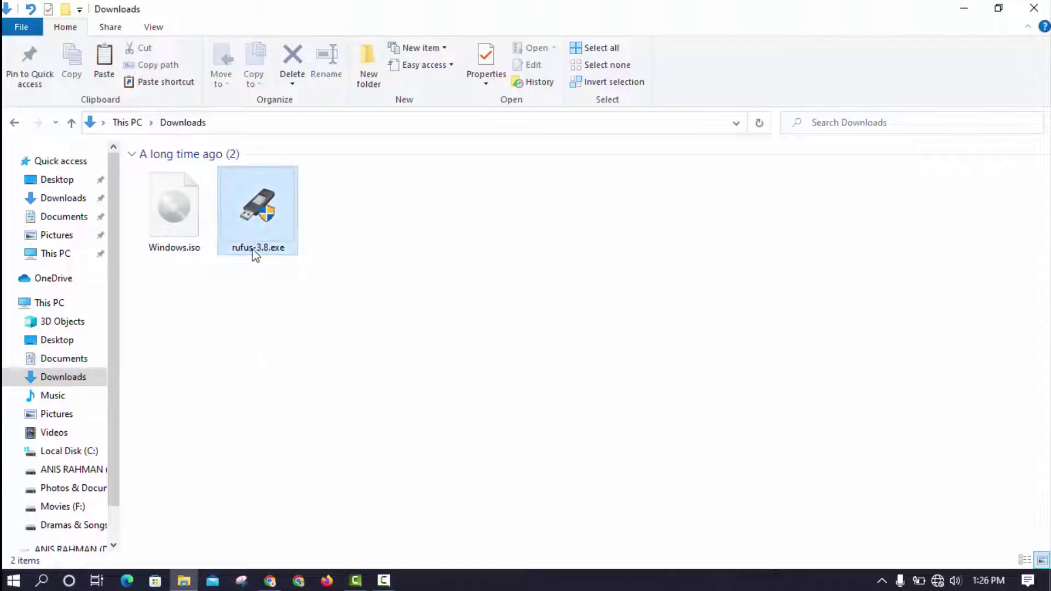
pyautogui.click(291, 217)
pyautogui.rightClick(277, 214)
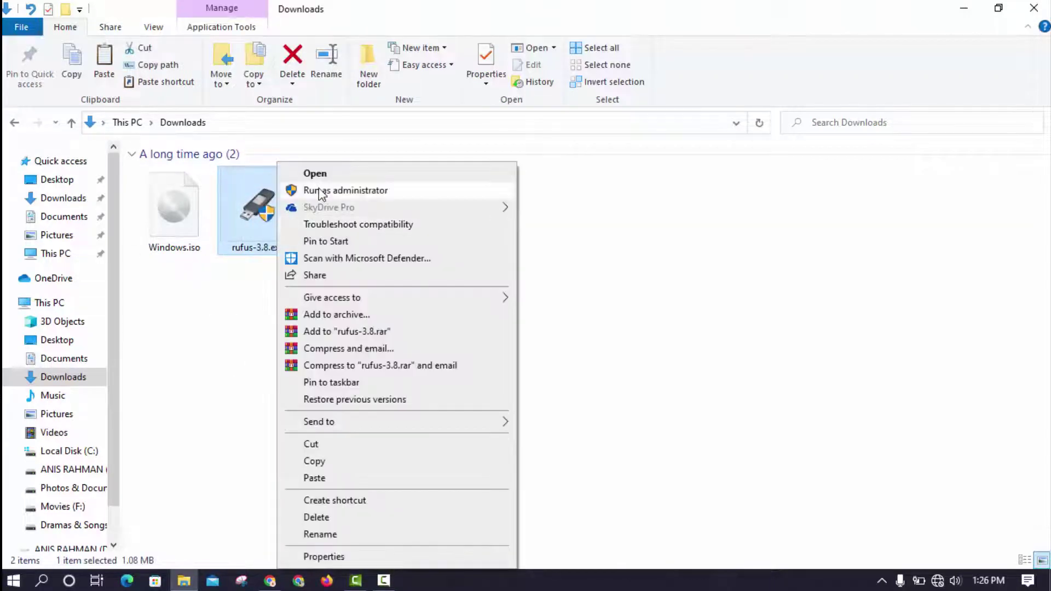
pyautogui.click(322, 191)
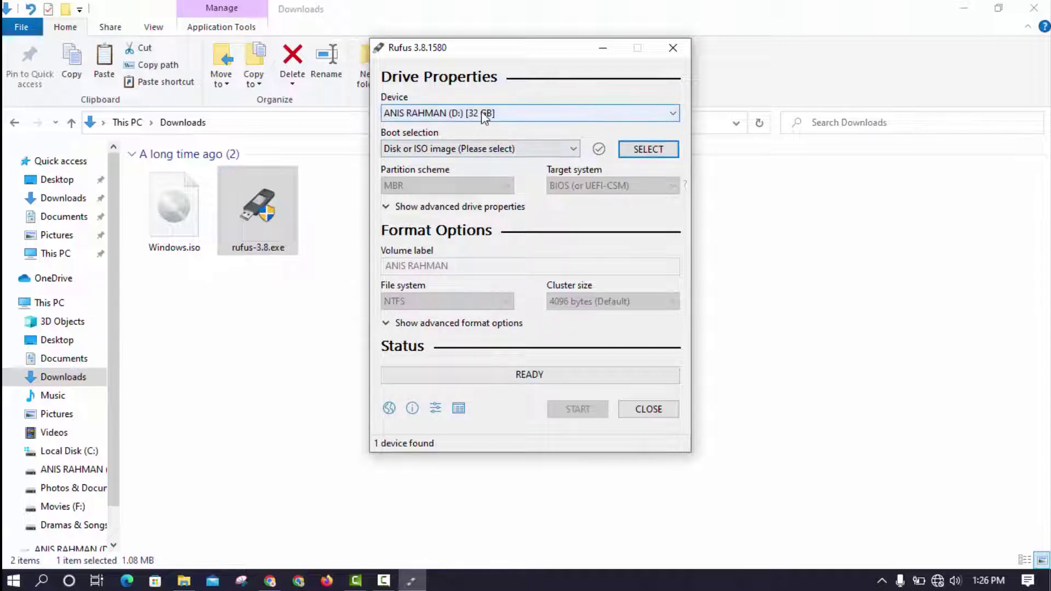
# - Keep the 32 GB D: drive as device and Disk or ISO image as boot selection
pyautogui.click(638, 113)
pyautogui.click(459, 130)
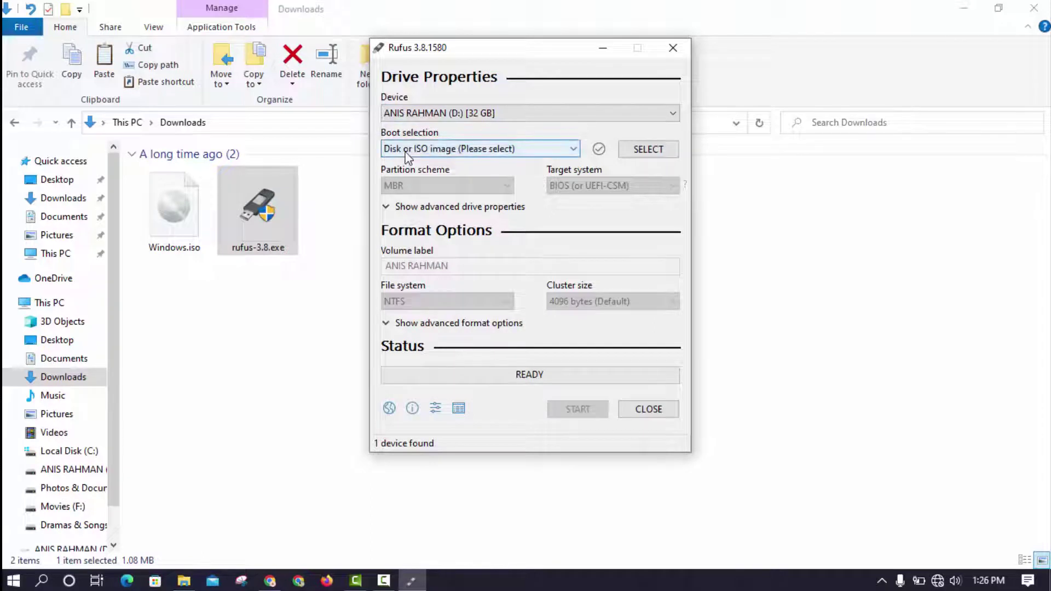
pyautogui.click(432, 149)
pyautogui.click(455, 187)
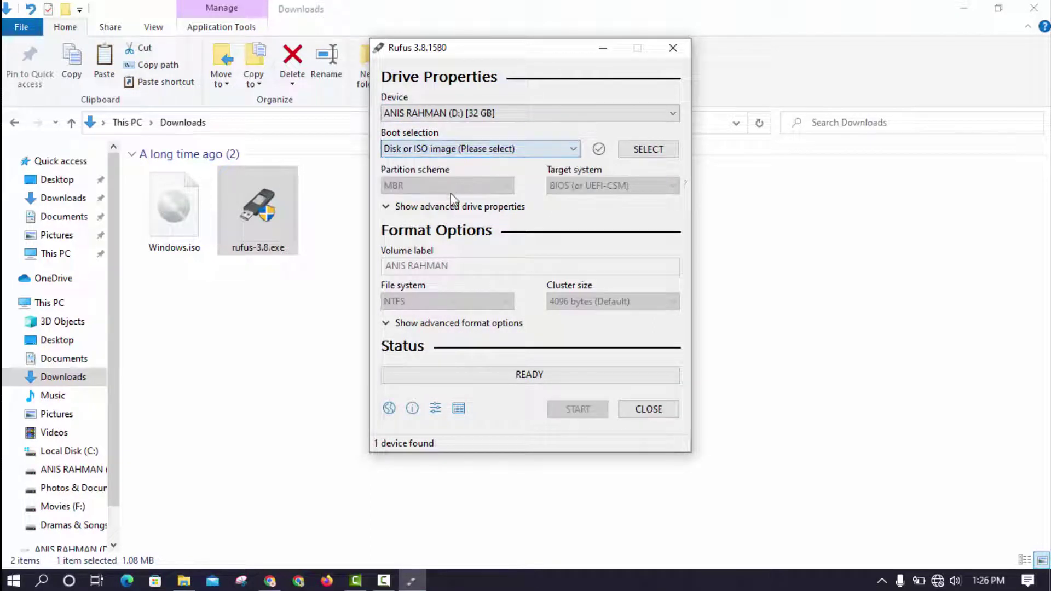
# - Browse to Downloads and load Windows.iso as the boot image
pyautogui.click(649, 152)
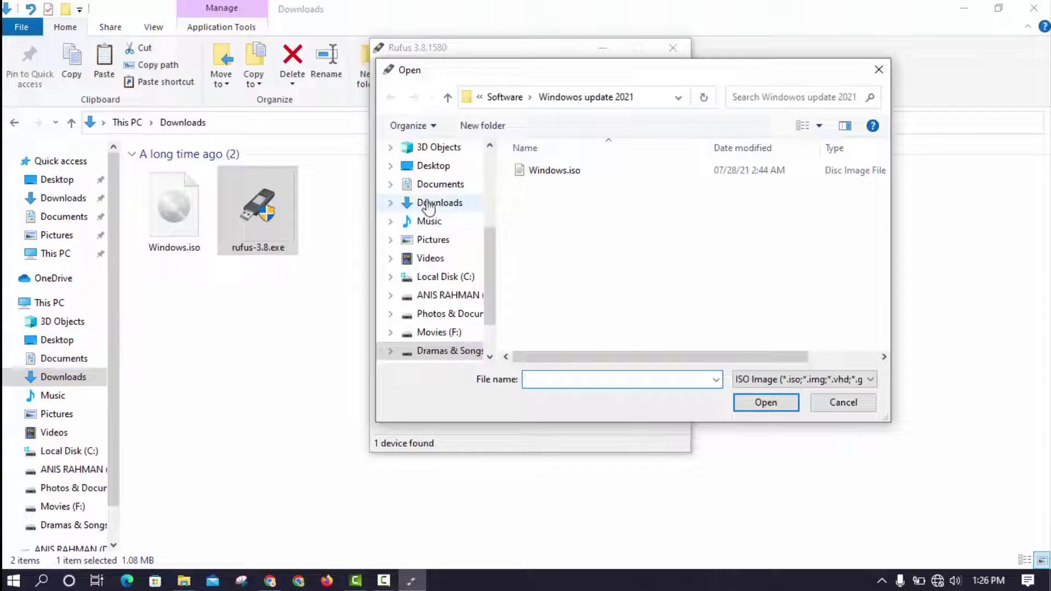
pyautogui.click(424, 203)
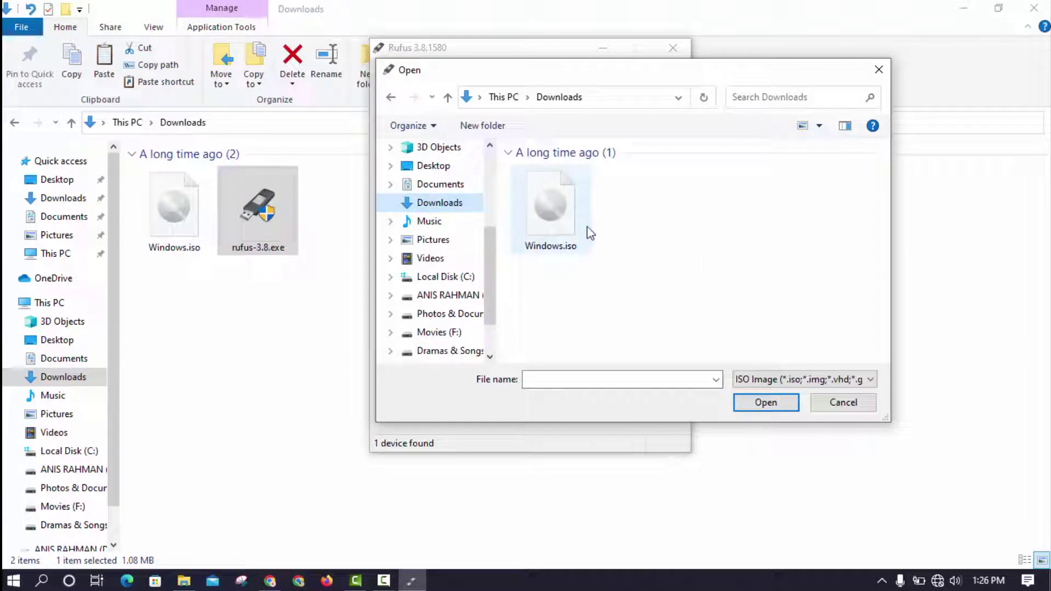
pyautogui.click(549, 213)
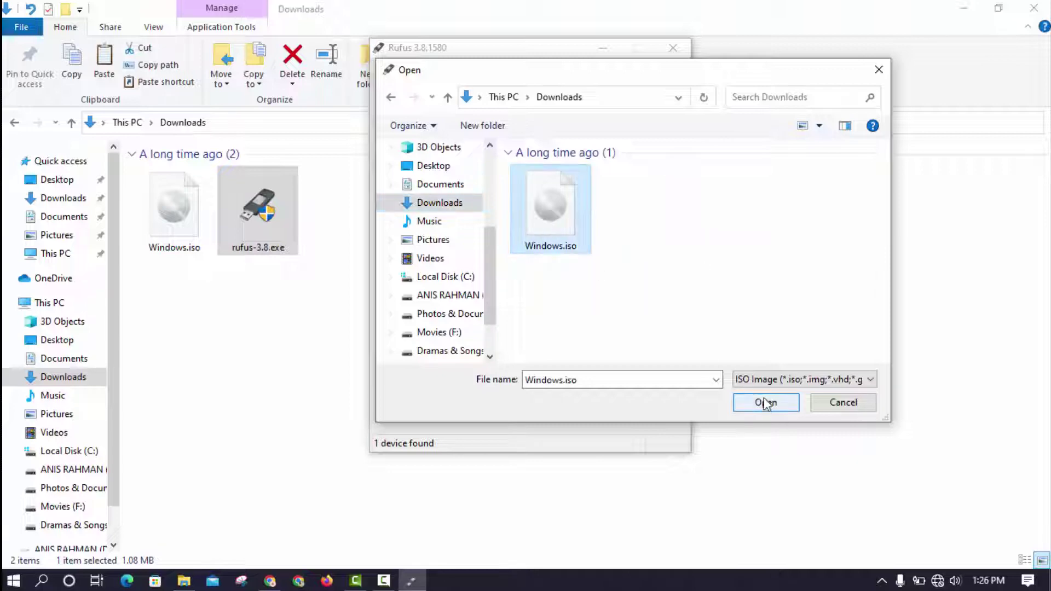
pyautogui.click(766, 403)
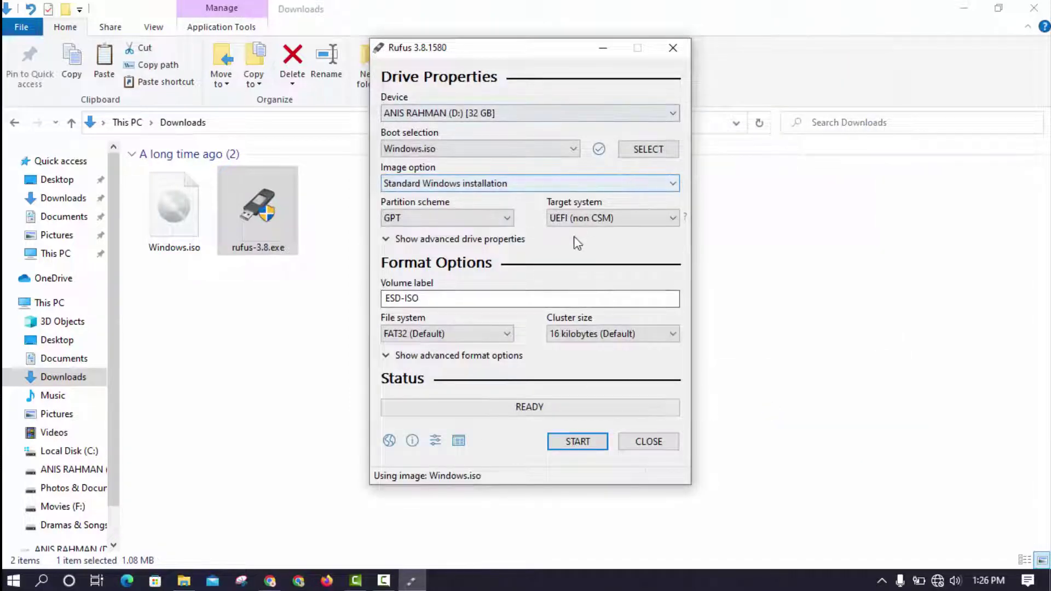
# - Keep Standard Windows installation, settle on MBR after trying GPT, then minimize File Explorer
pyautogui.click(479, 183)
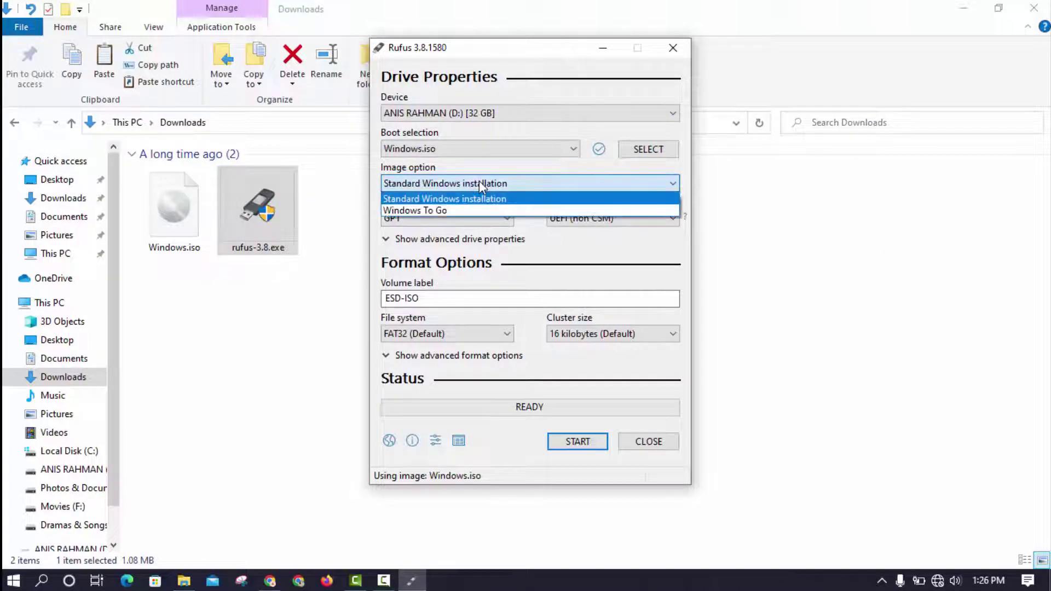
pyautogui.click(421, 198)
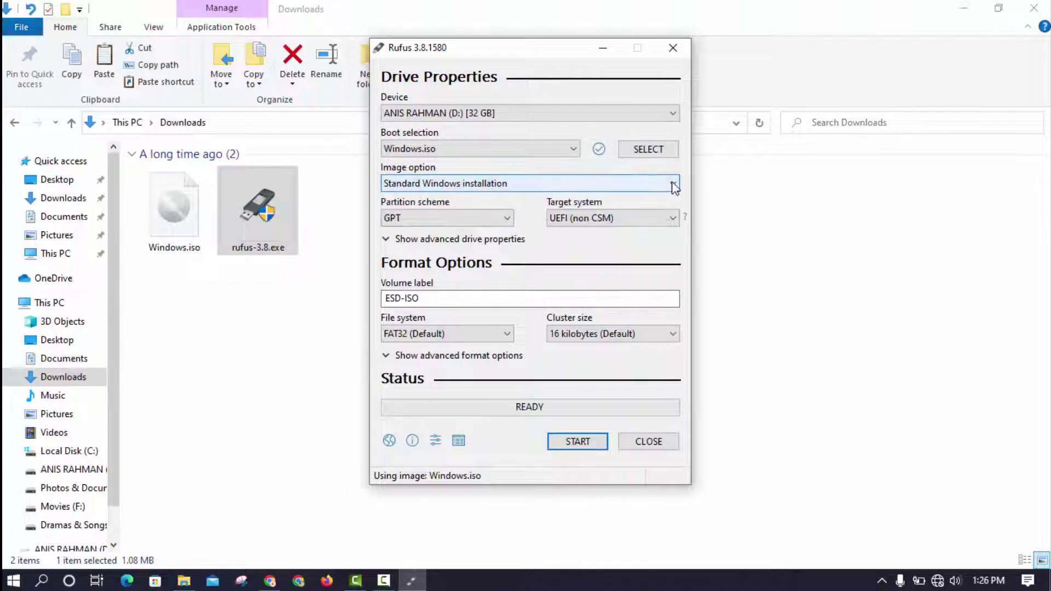
pyautogui.click(464, 219)
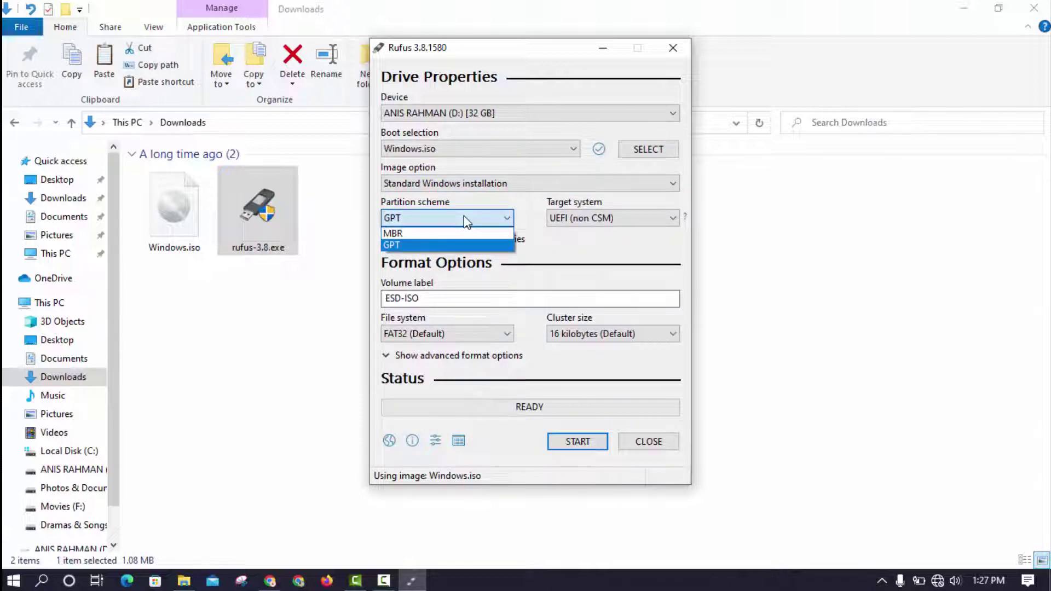
pyautogui.click(403, 233)
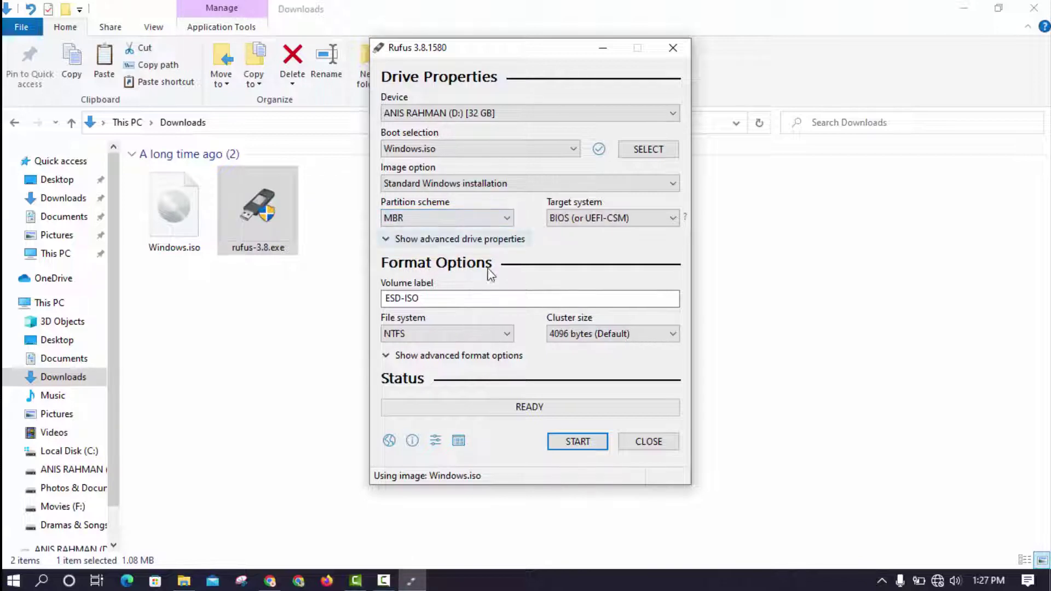
pyautogui.click(478, 219)
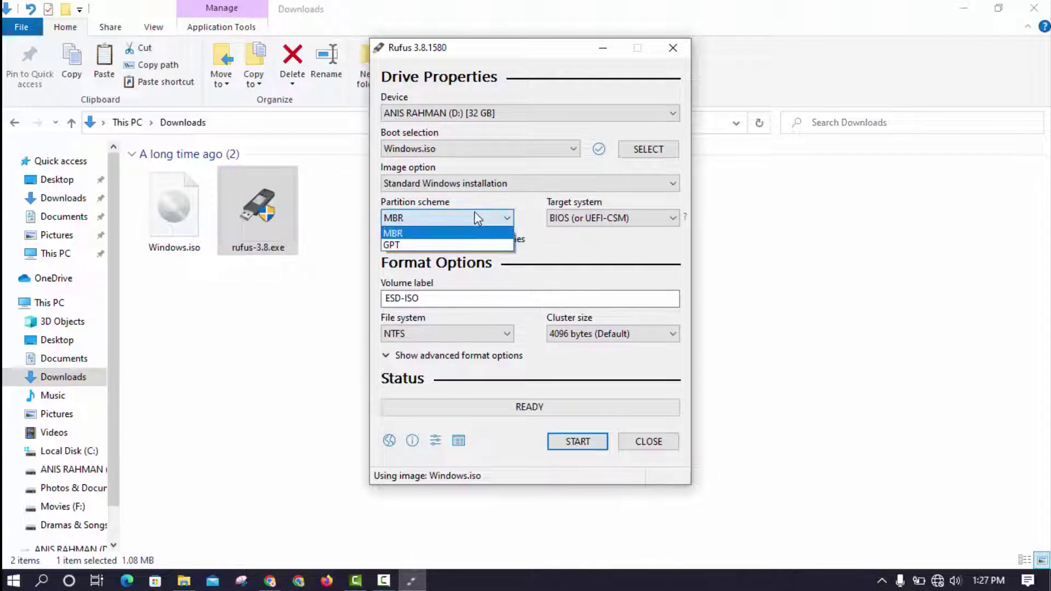
pyautogui.click(398, 245)
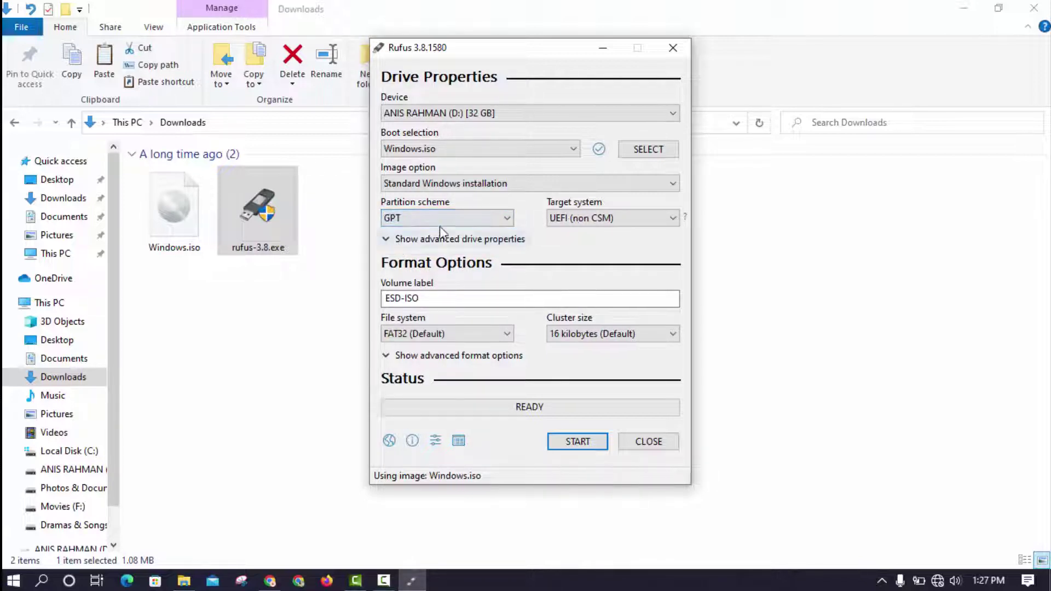
pyautogui.click(442, 222)
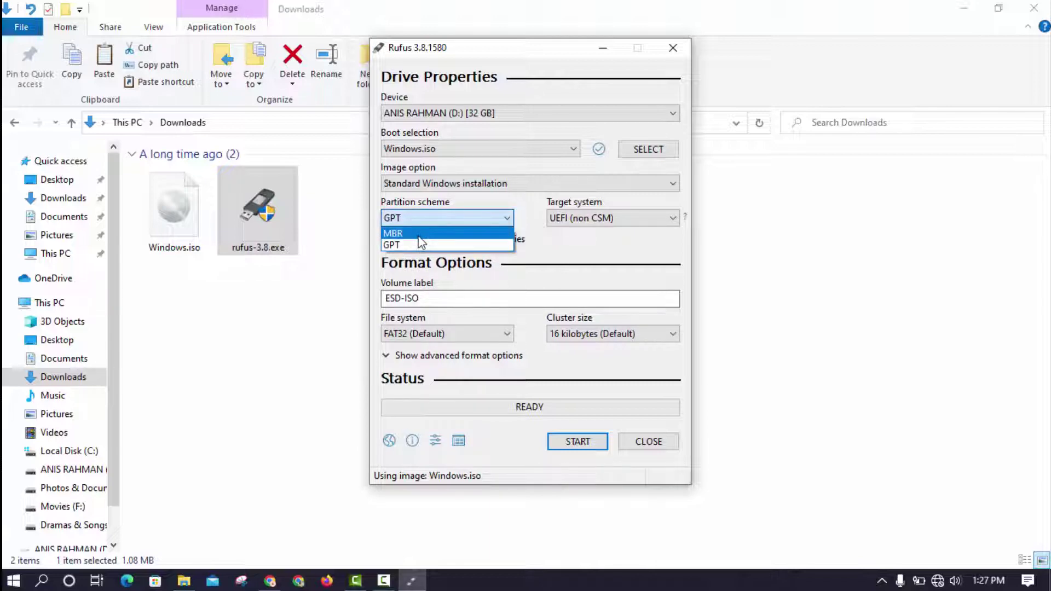
pyautogui.click(419, 234)
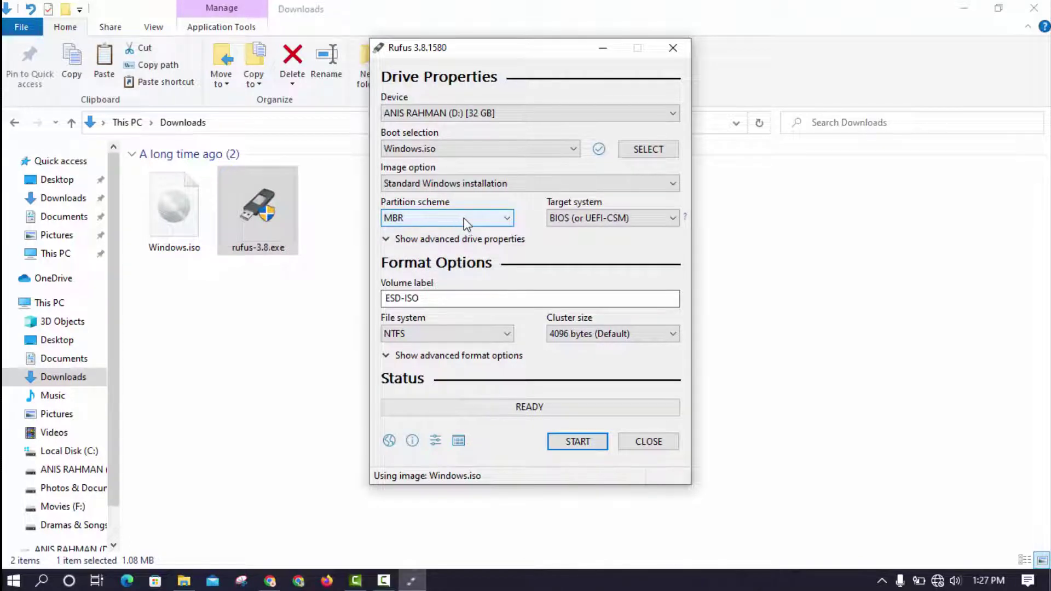
pyautogui.click(955, 10)
pyautogui.click(958, 10)
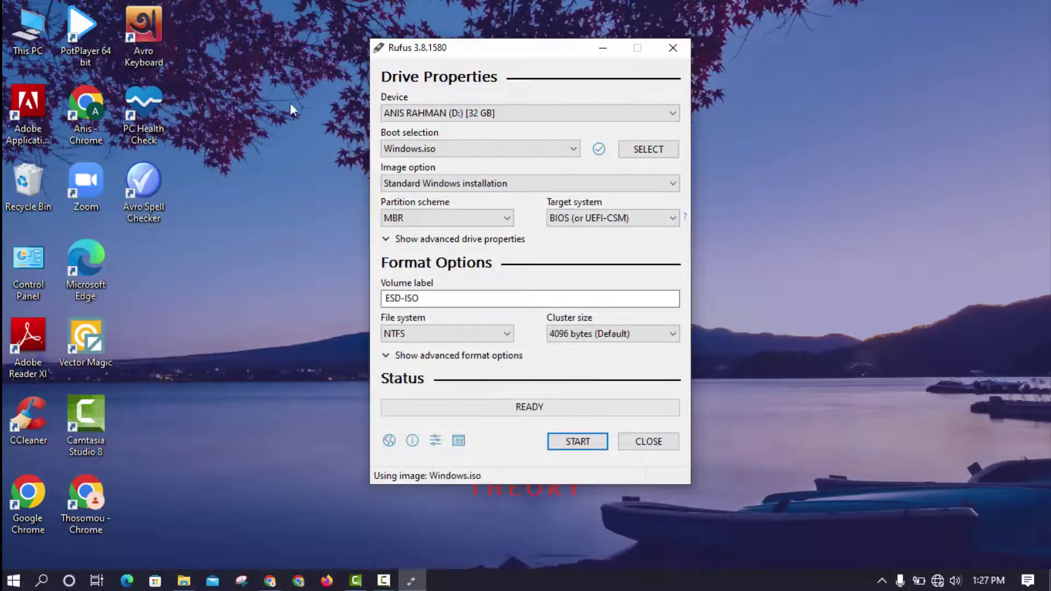
# - Open Computer Management from This PC on the desktop and select Disk Management
pyautogui.rightClick(26, 43)
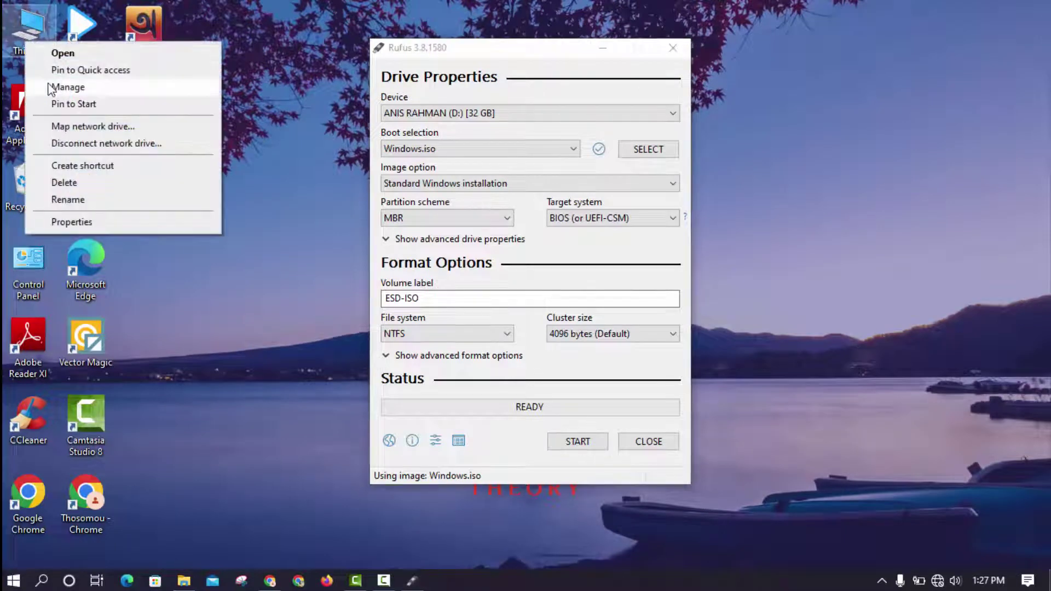
pyautogui.click(66, 88)
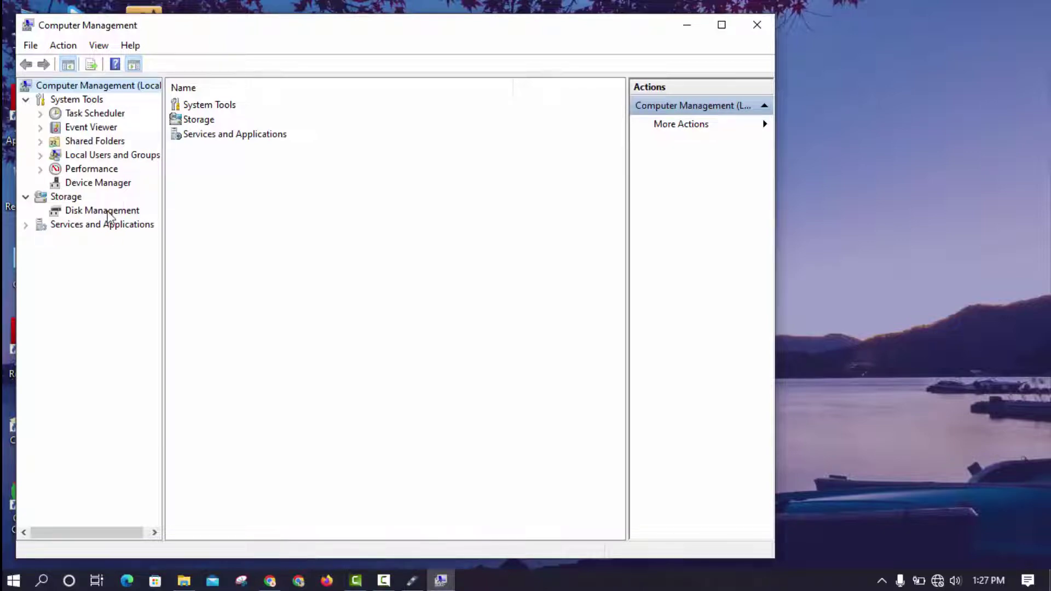
pyautogui.click(109, 214)
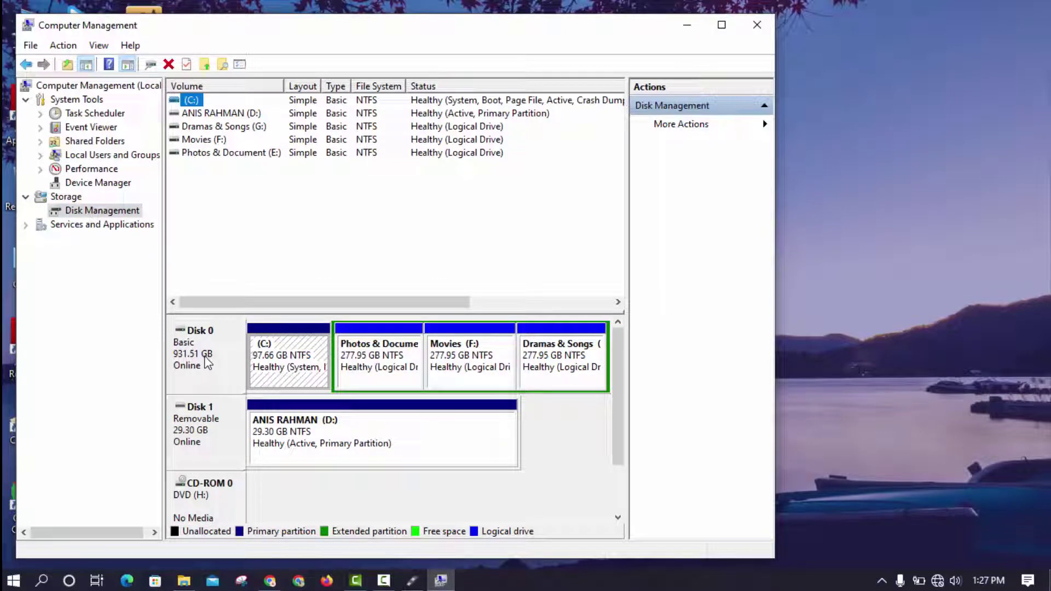
# - Check Disk 0's properties on the Volumes tab to confirm its MBR partition style
pyautogui.rightClick(206, 360)
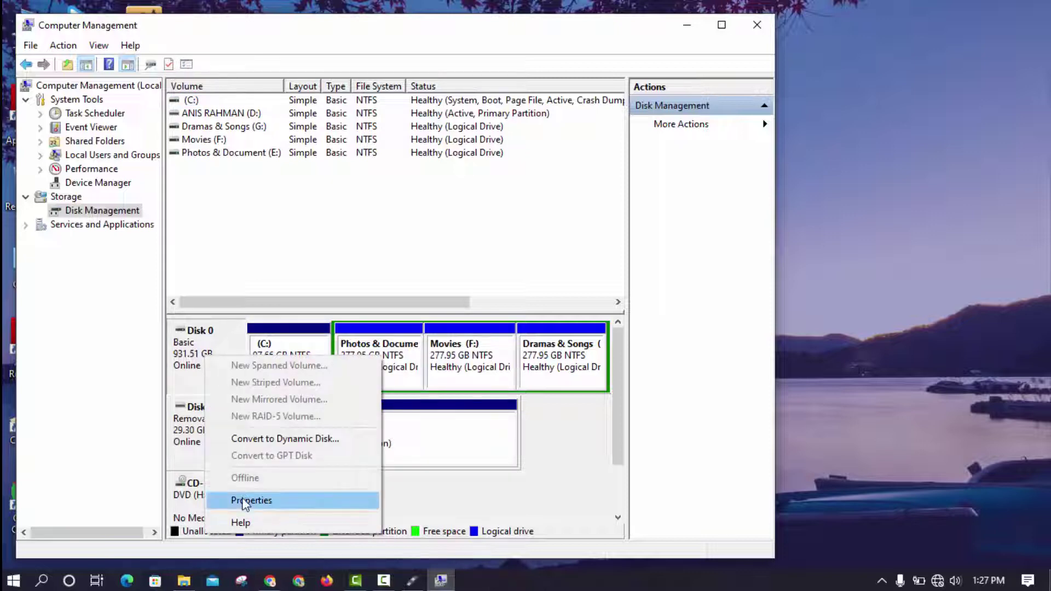
pyautogui.click(244, 502)
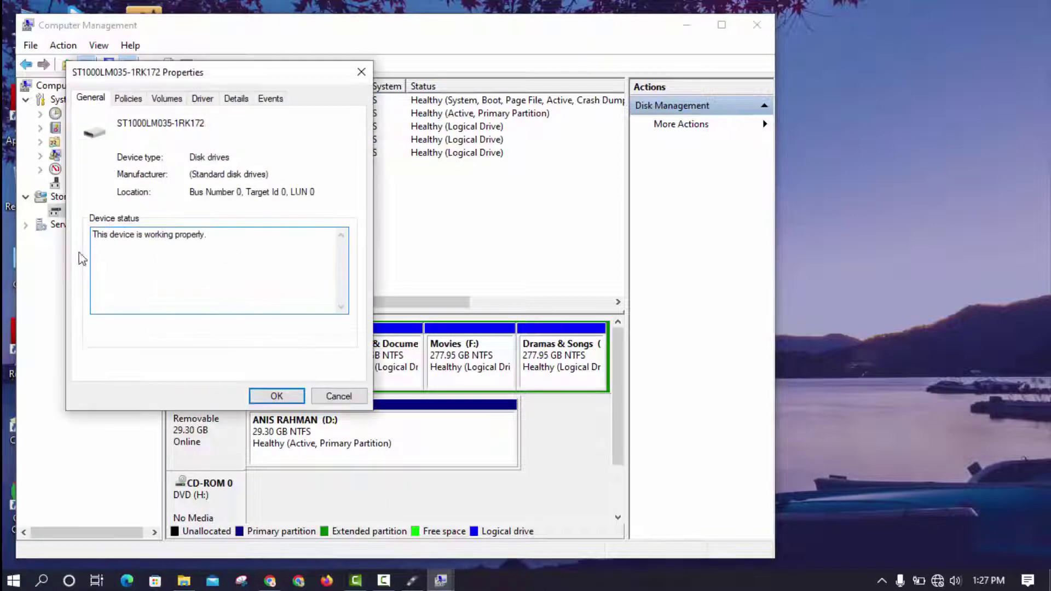
pyautogui.click(174, 102)
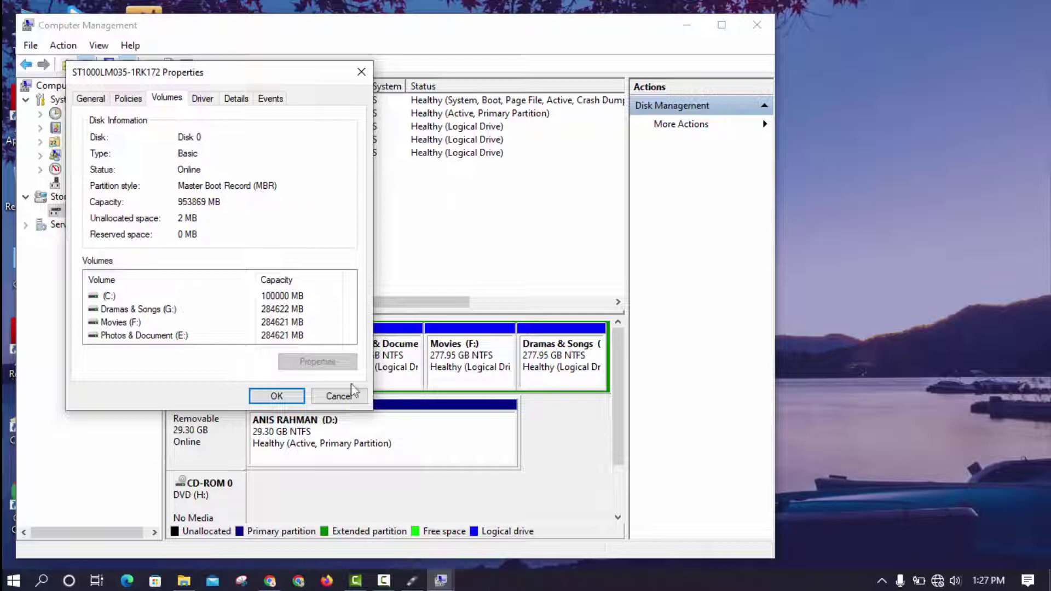
# - Keep MBR as Rufus's partition scheme, then close the disk properties and Computer Management
pyautogui.click(412, 579)
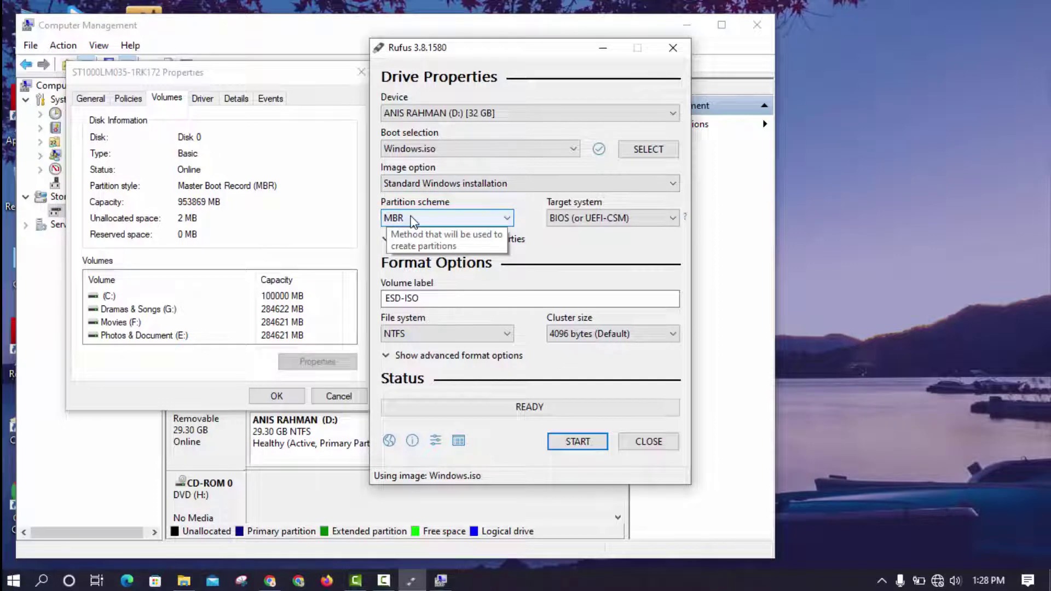
pyautogui.click(421, 224)
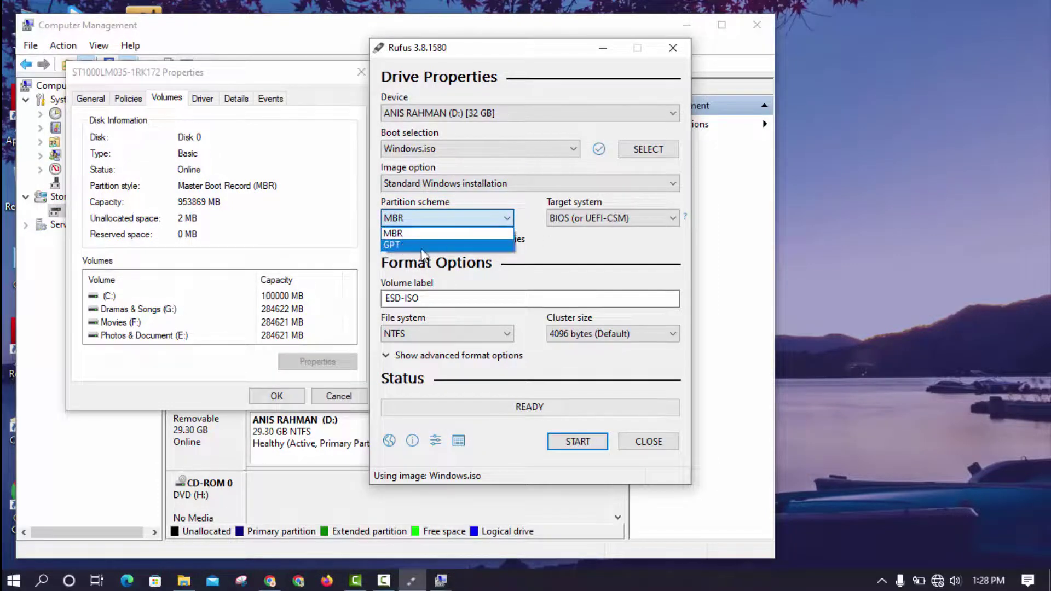
pyautogui.click(409, 223)
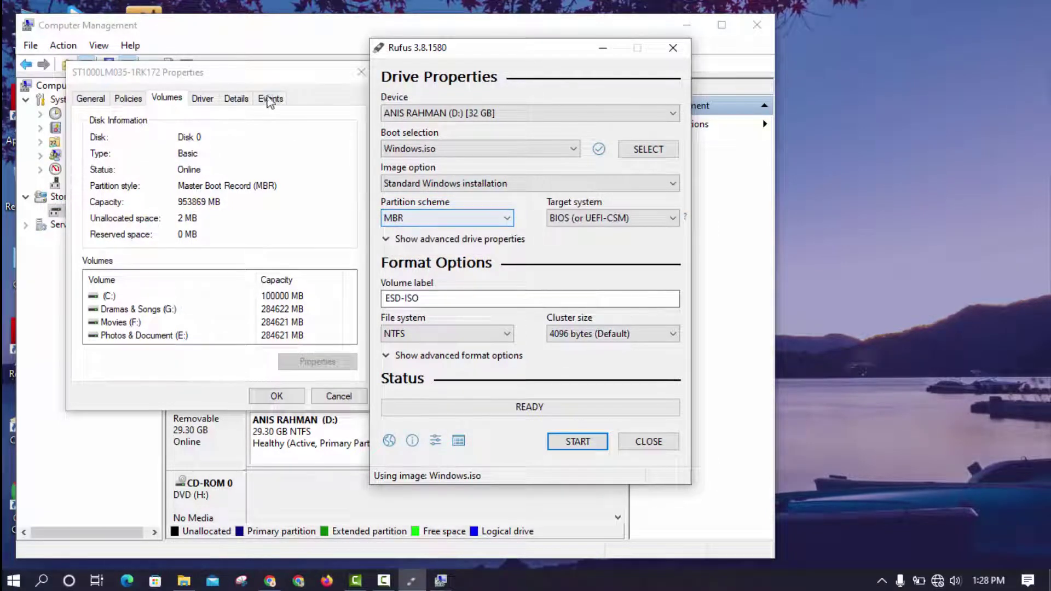
pyautogui.click(216, 193)
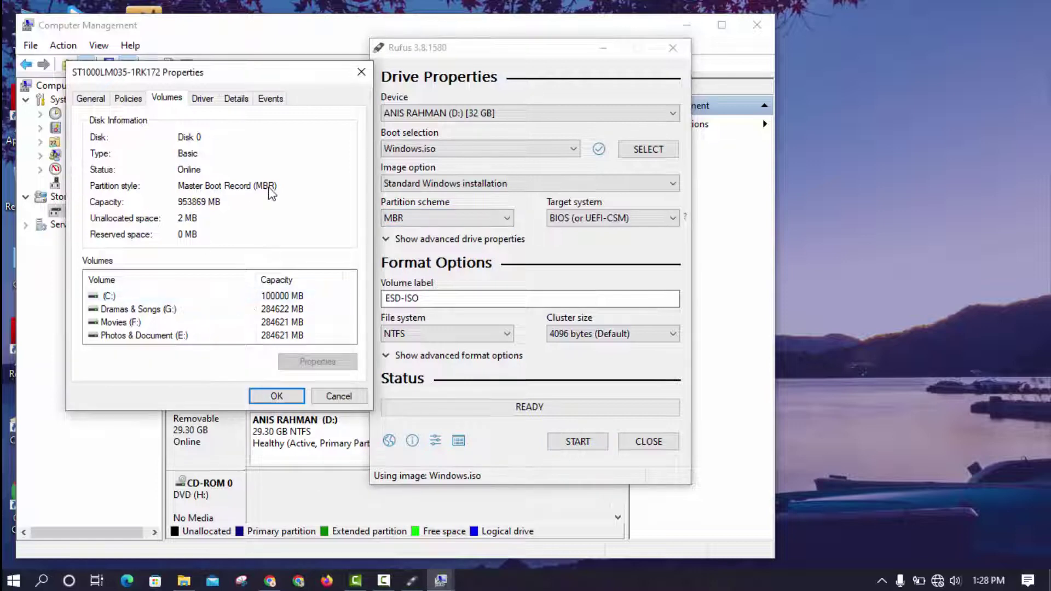
pyautogui.click(361, 73)
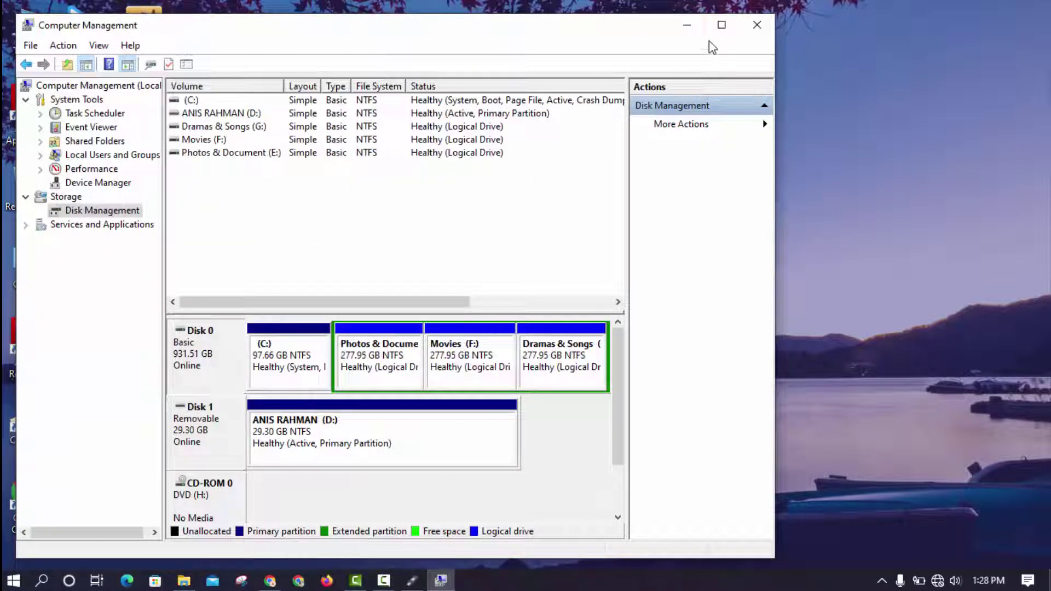
pyautogui.click(761, 28)
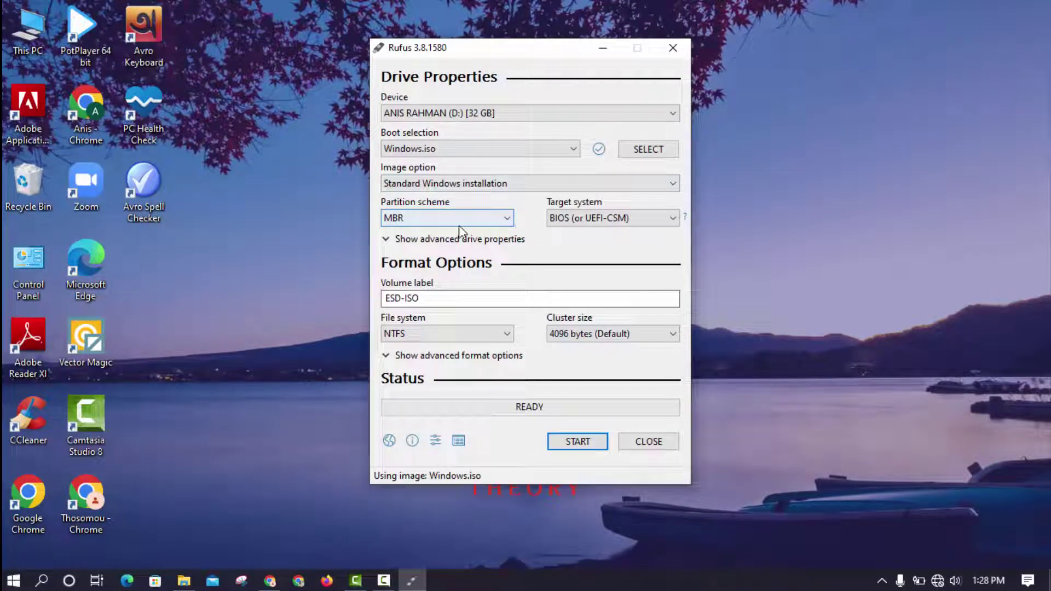
# - Keep the BIOS (or UEFI-CSM) target, replace the ESD-ISO volume label with a custom name, and start writing
pyautogui.click(595, 219)
pyautogui.click(588, 234)
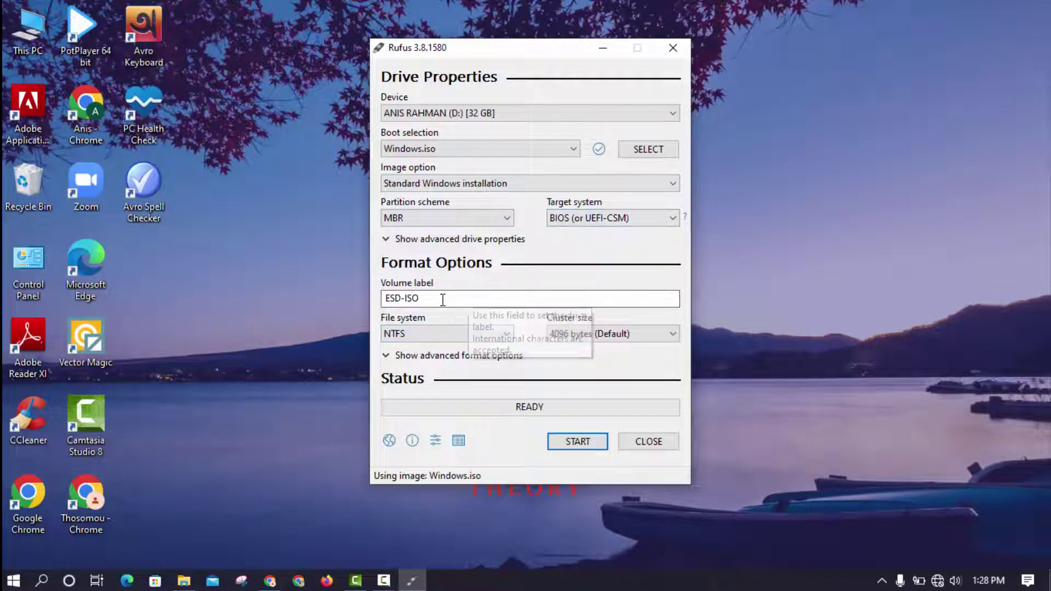
pyautogui.moveTo(446, 298); pyautogui.dragTo(335, 304)
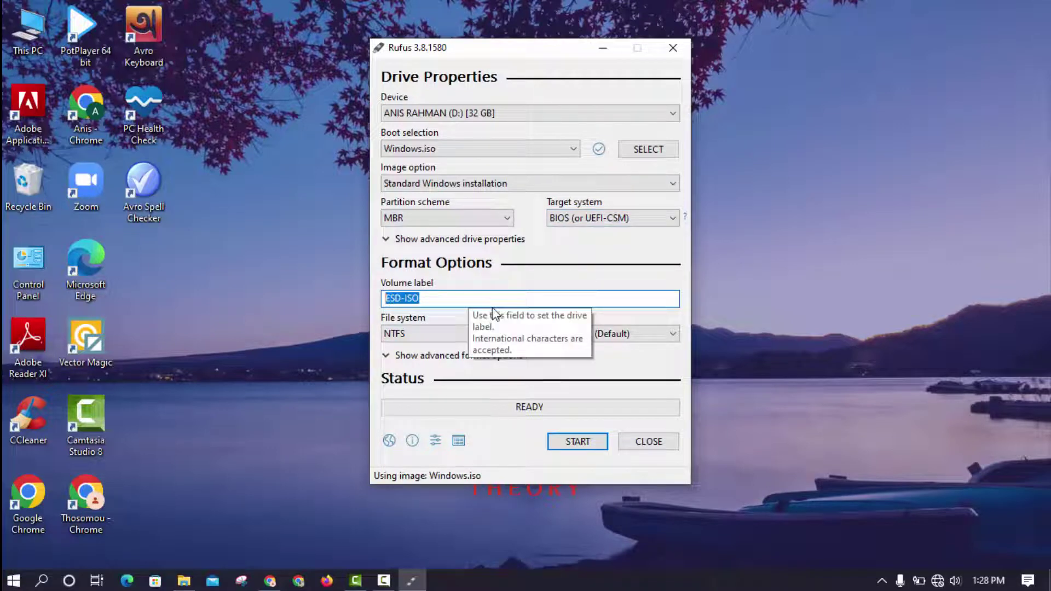
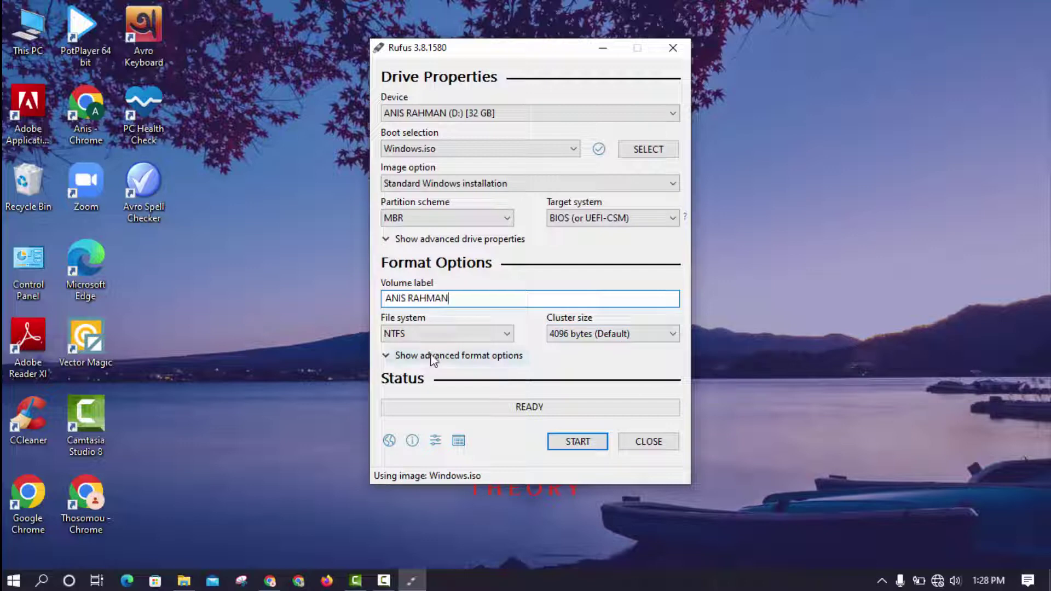
pyautogui.click(577, 444)
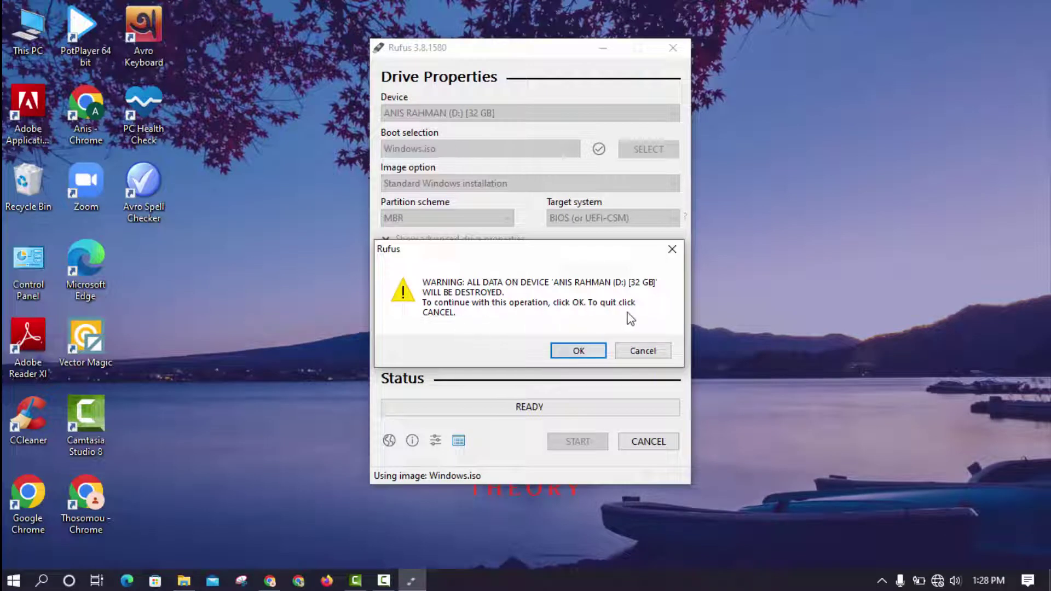
# - Confirm erasing the 32 GB D: drive and let the Windows.iso copy finish at READY
pyautogui.click(572, 354)
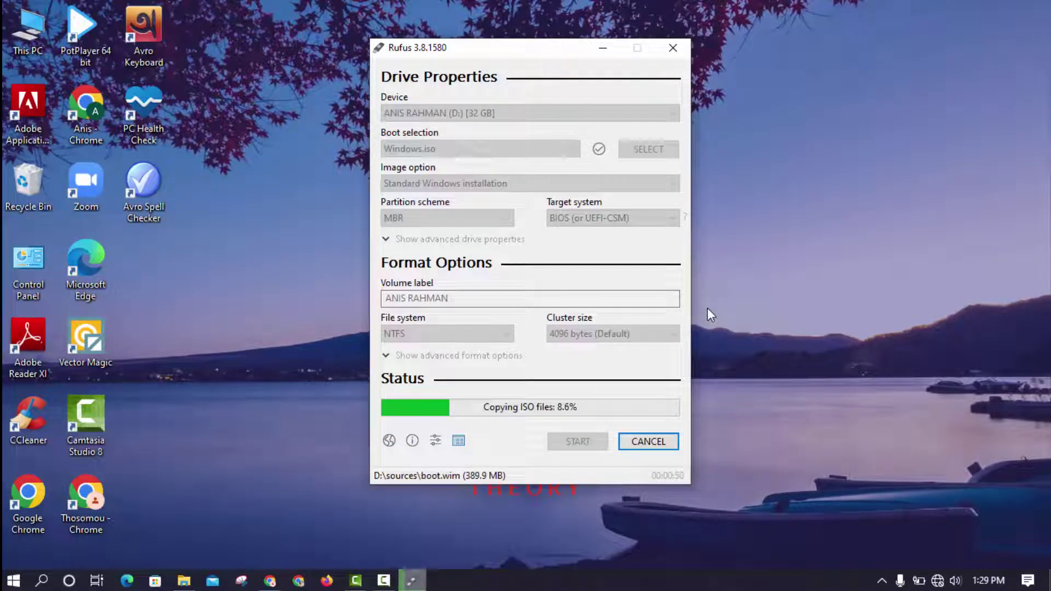
pyautogui.hotkey('alt', 'Tab')
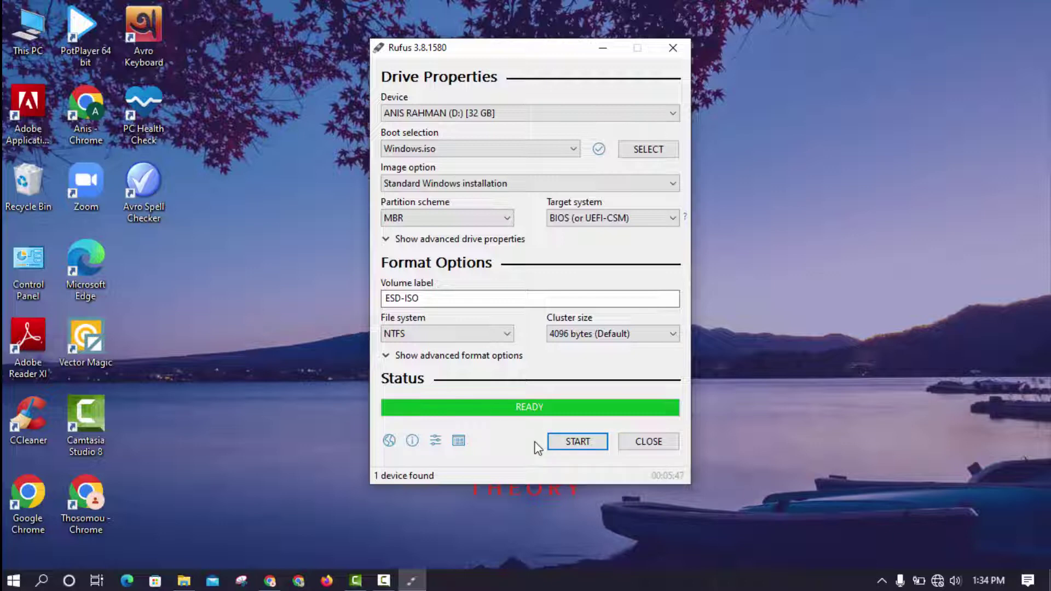
# - Close Rufus after the finished write, leaving only the Windows desktop
pyautogui.click(639, 452)
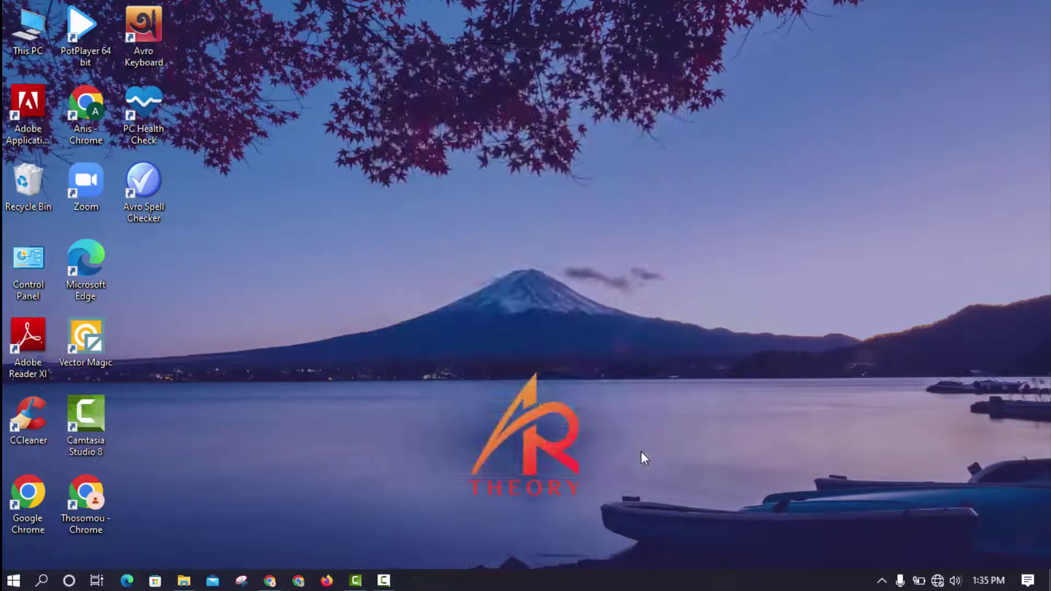
pyautogui.click(384, 580)
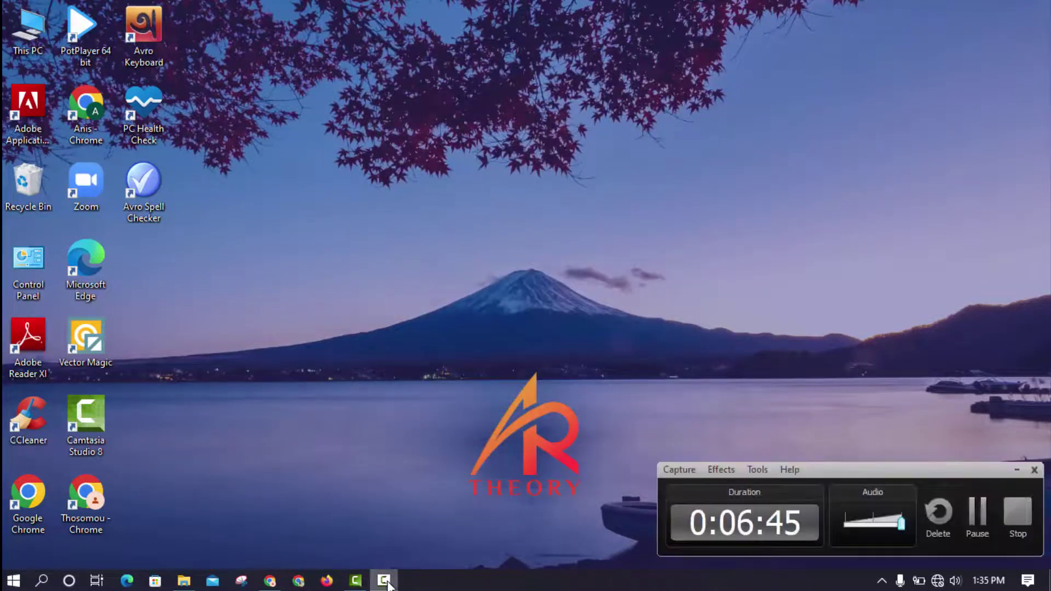